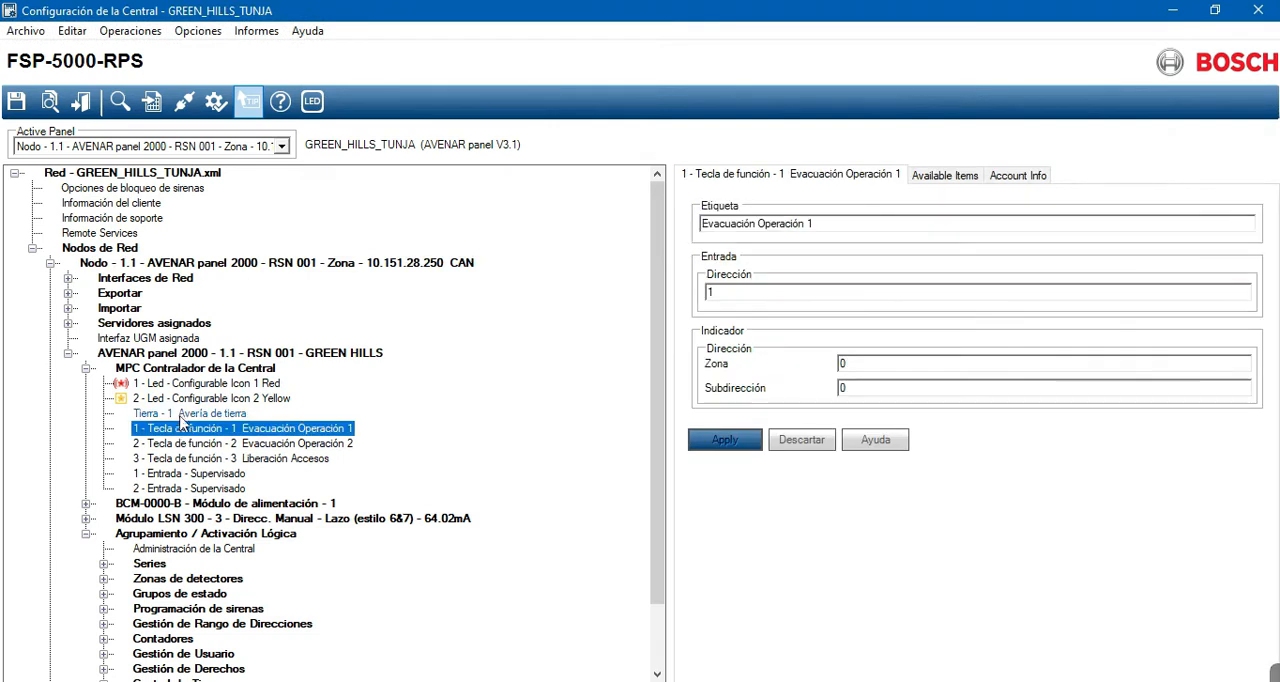
- Examine the ground fault entry and the red and yellow configurable LED icons under the GREEN_HILLS_TUNJA panel controller
left_click(180, 415)
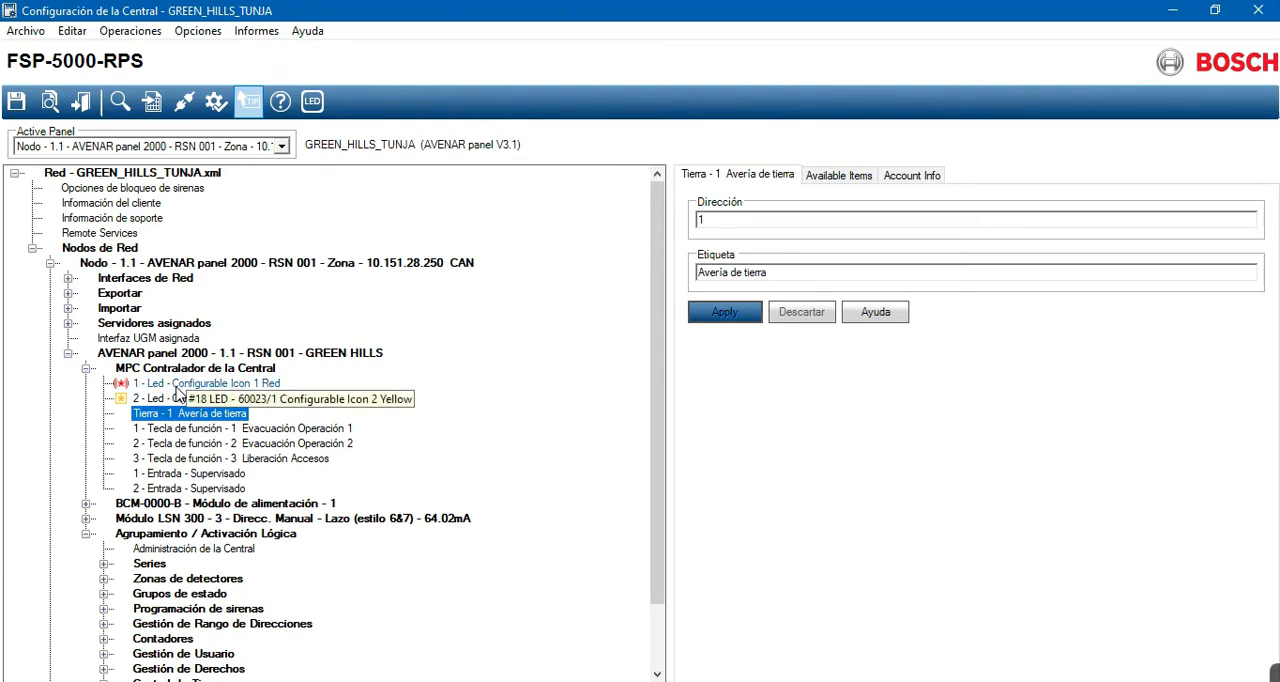
left_click(177, 386)
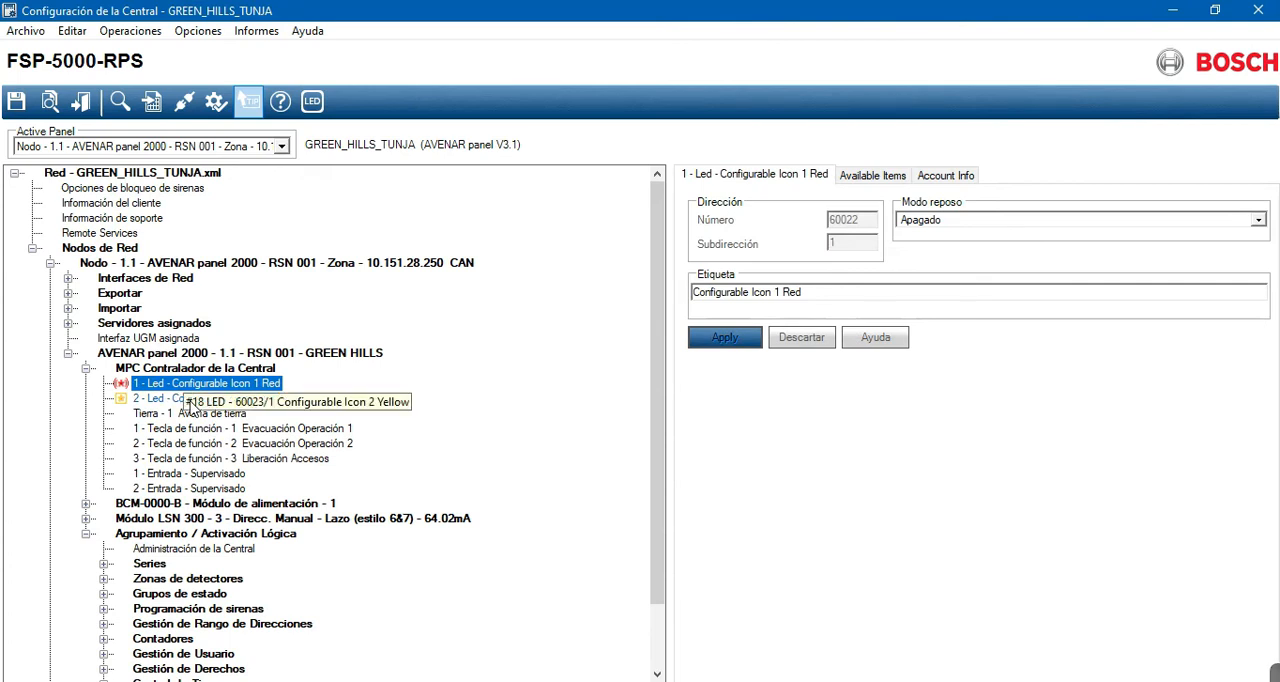
left_click(192, 399)
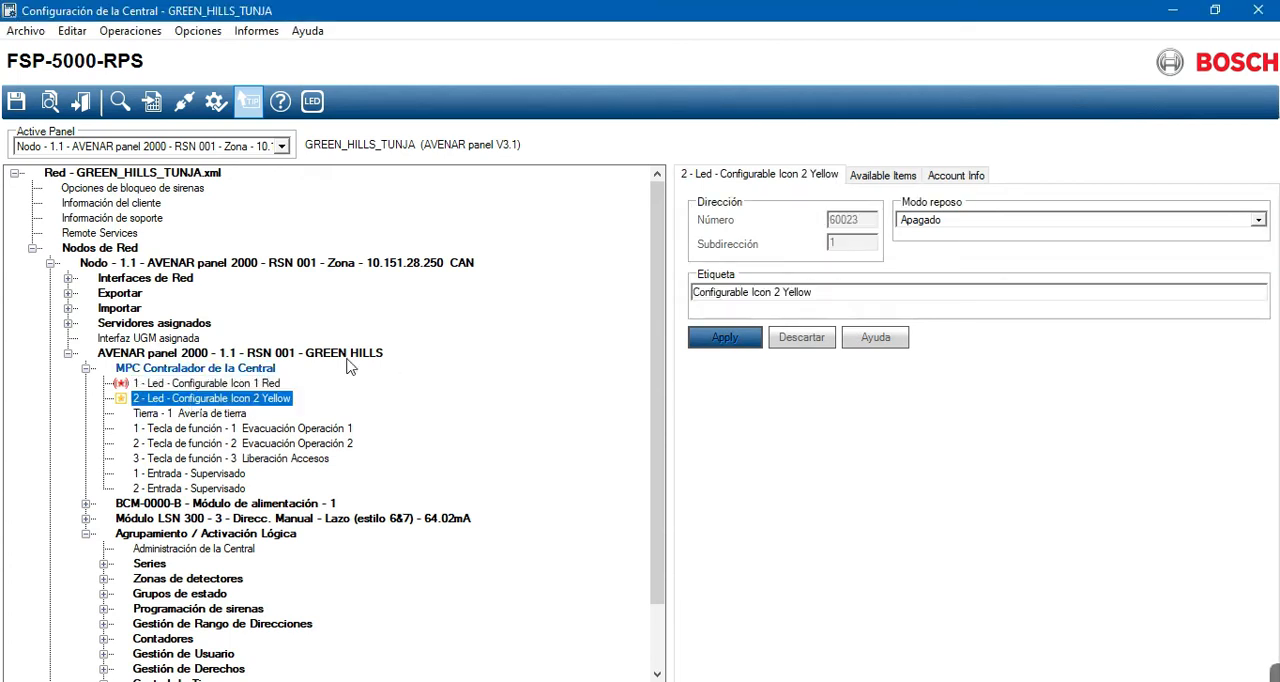
left_click(1255, 220)
left_click(1255, 221)
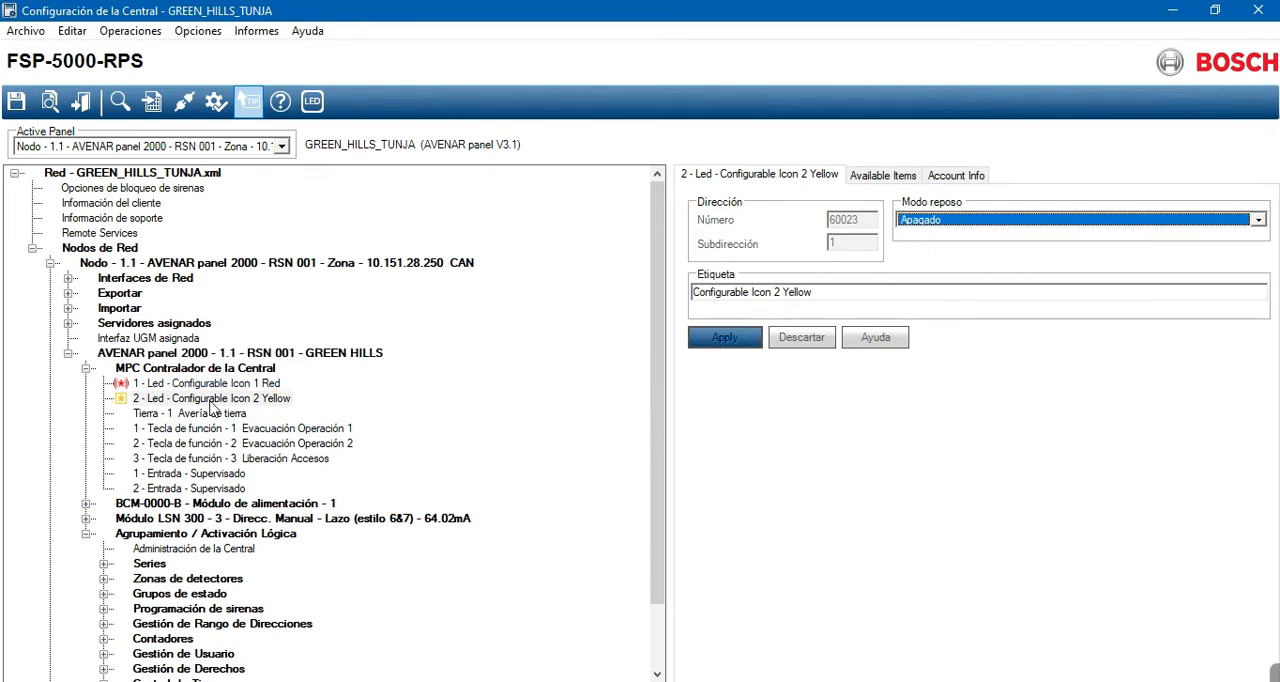
left_click(214, 398)
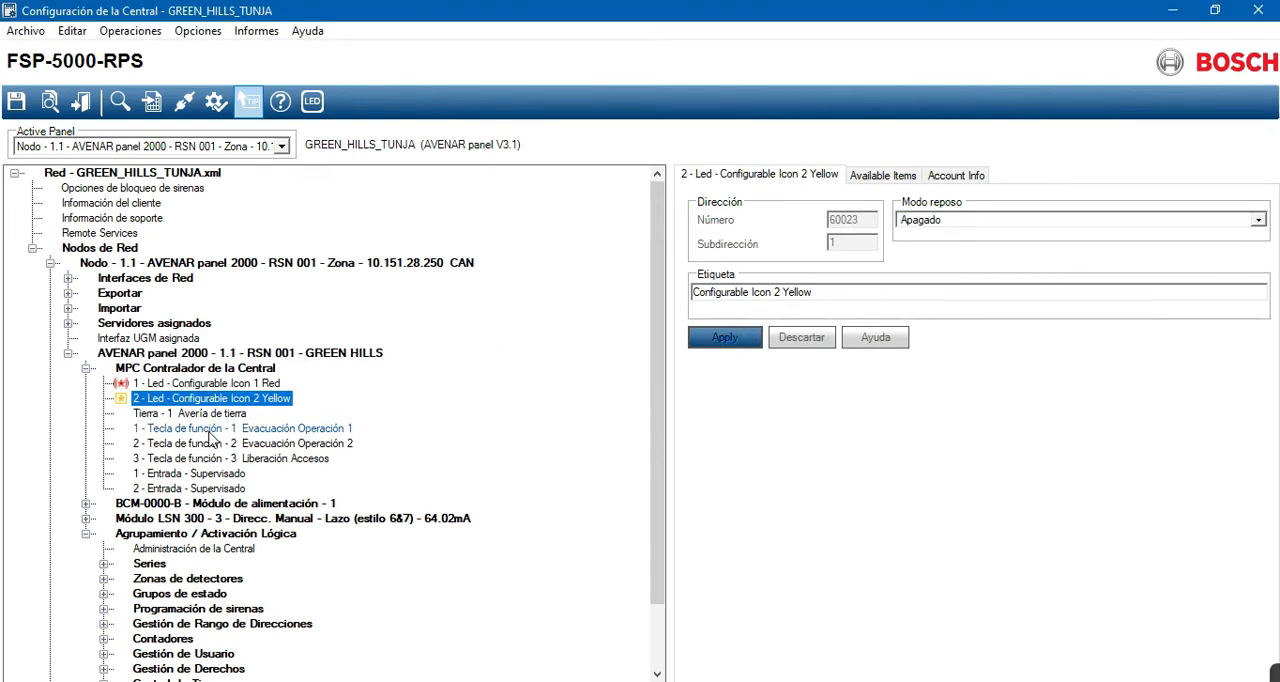
- Review the label, input address and indicator settings of function keys 1, 2 and 3 under the panel controller
left_click(211, 434)
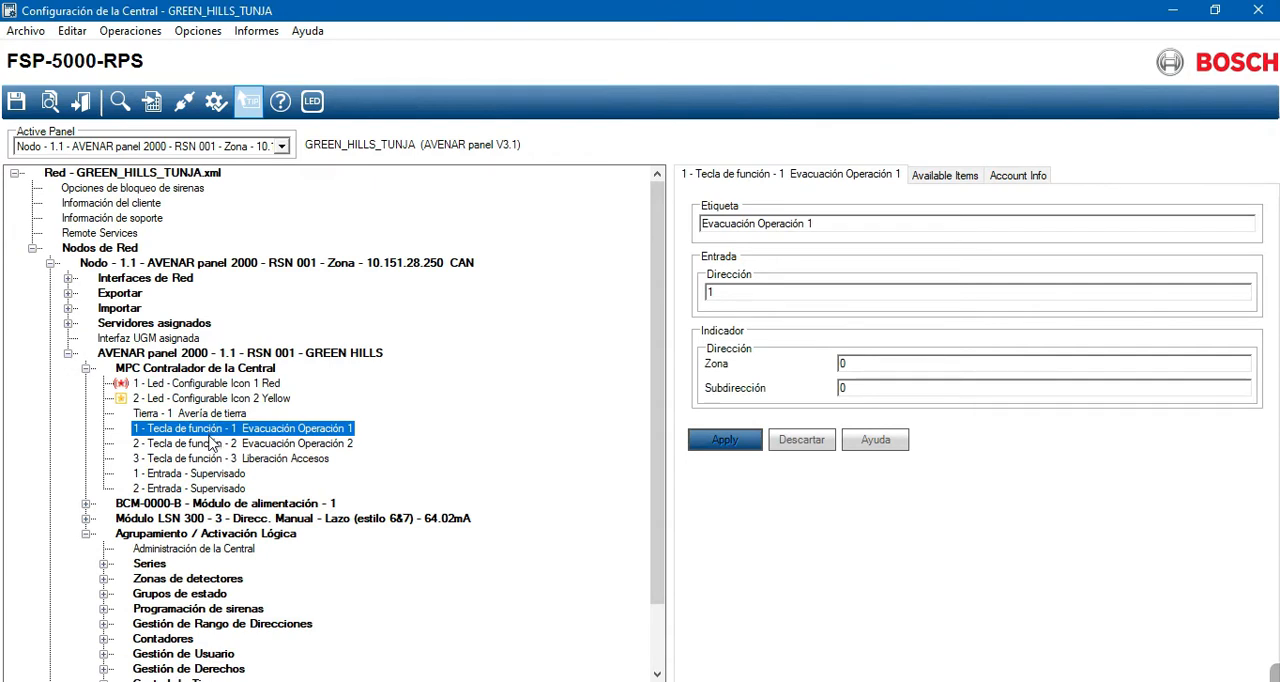
left_click(212, 446)
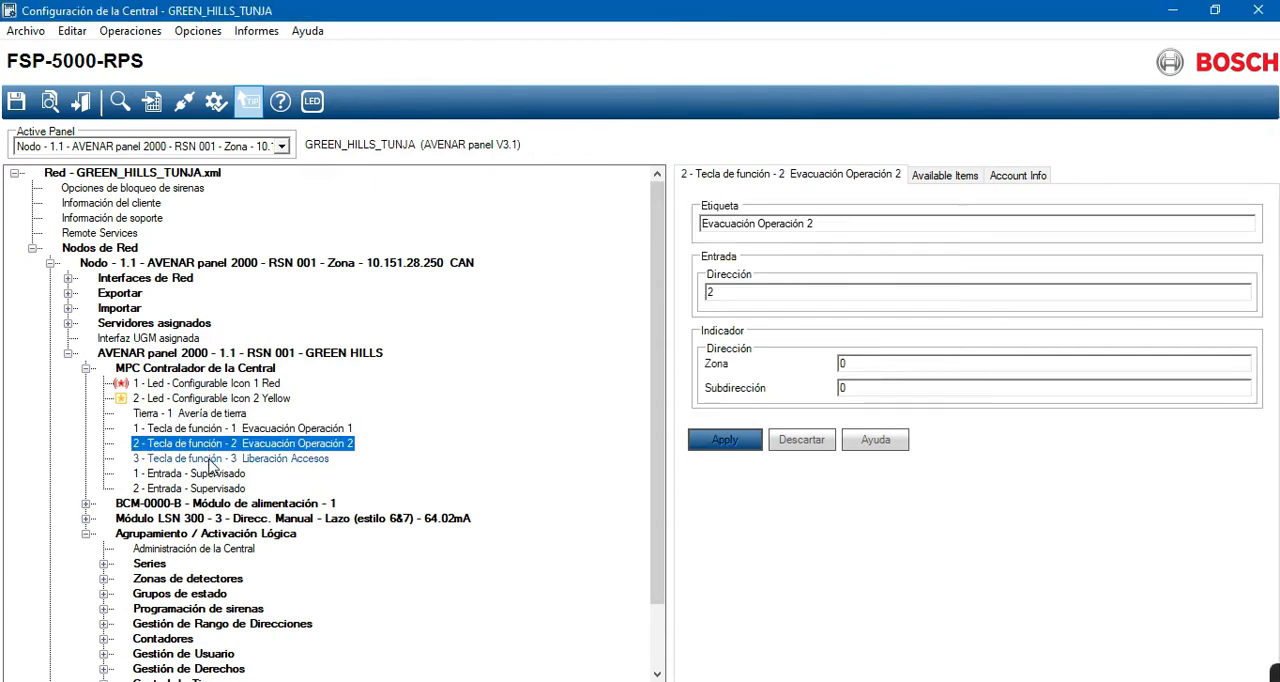
left_click(212, 460)
left_click(207, 430)
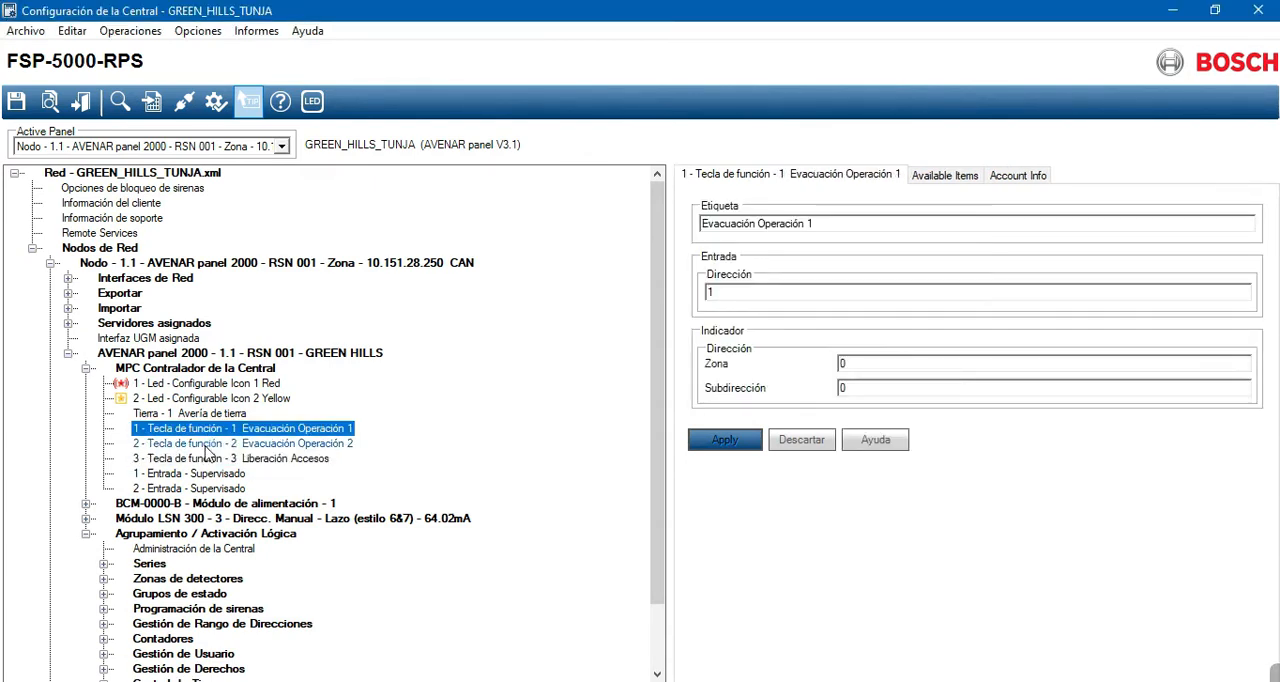
left_click(207, 445)
left_click(207, 460)
left_click(207, 430)
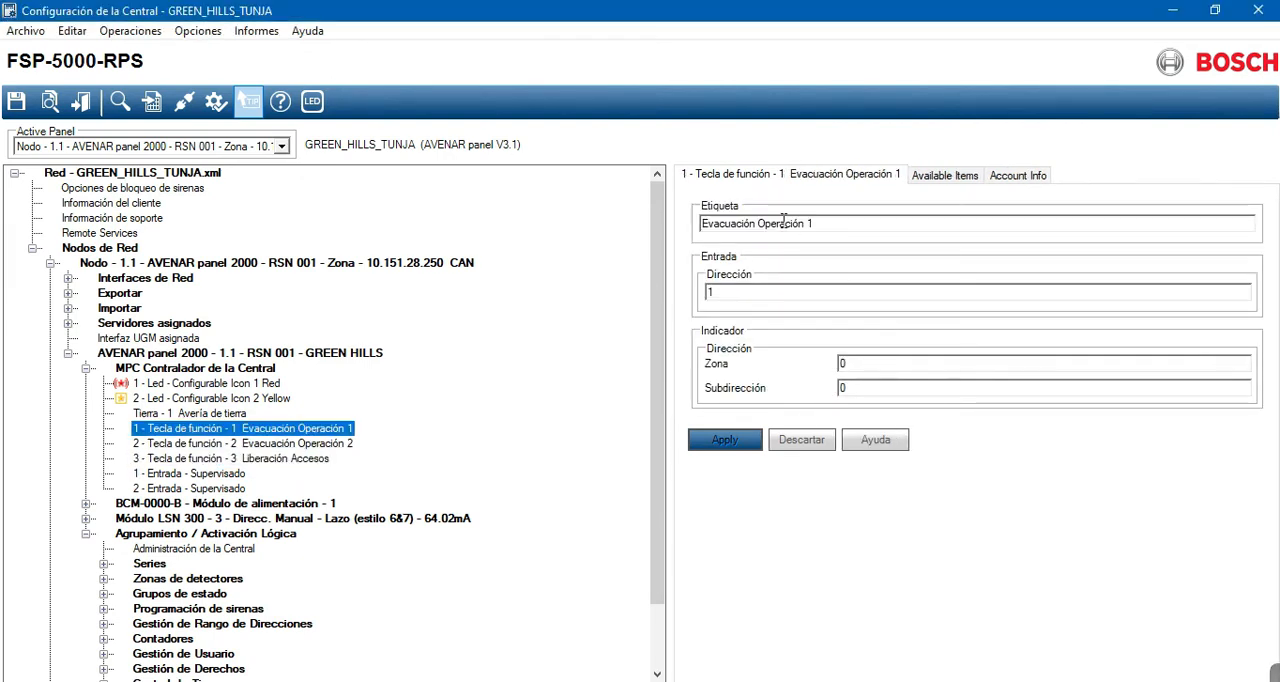
- Inspect the label text of function key 1 and compare it with the labels of function keys 2 and 3
left_click(824, 224)
left_click_drag(824, 224, 686, 224)
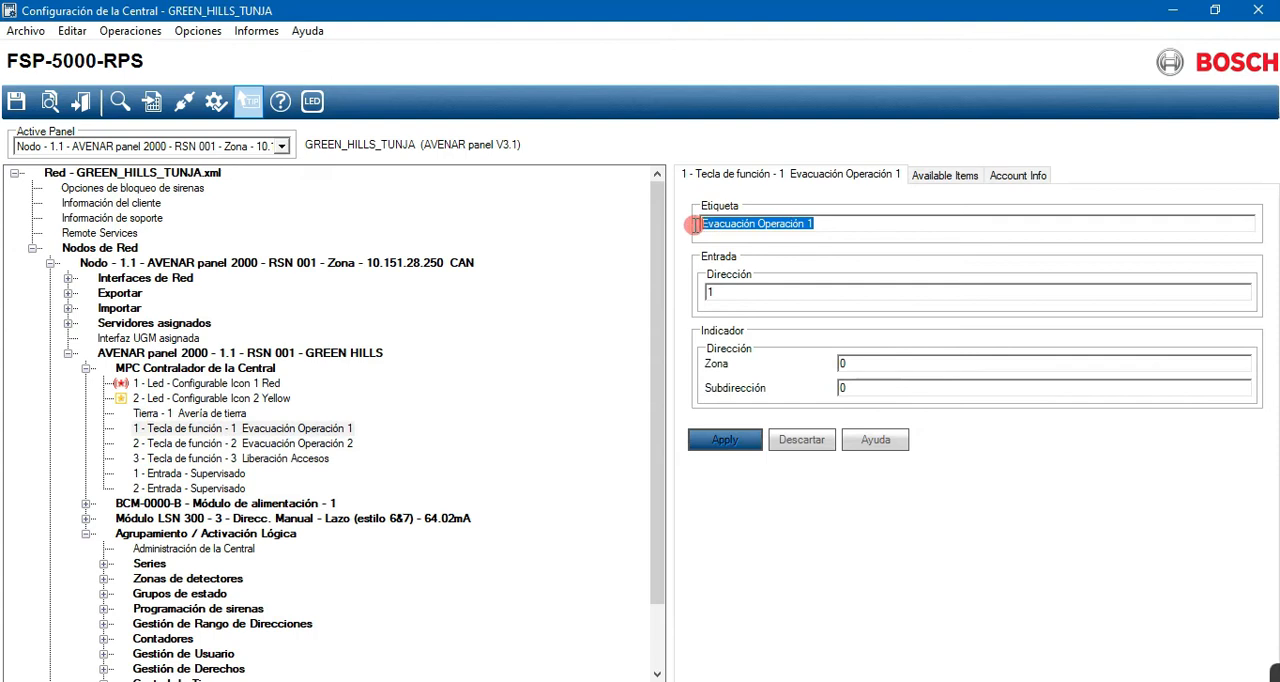
left_click(851, 224)
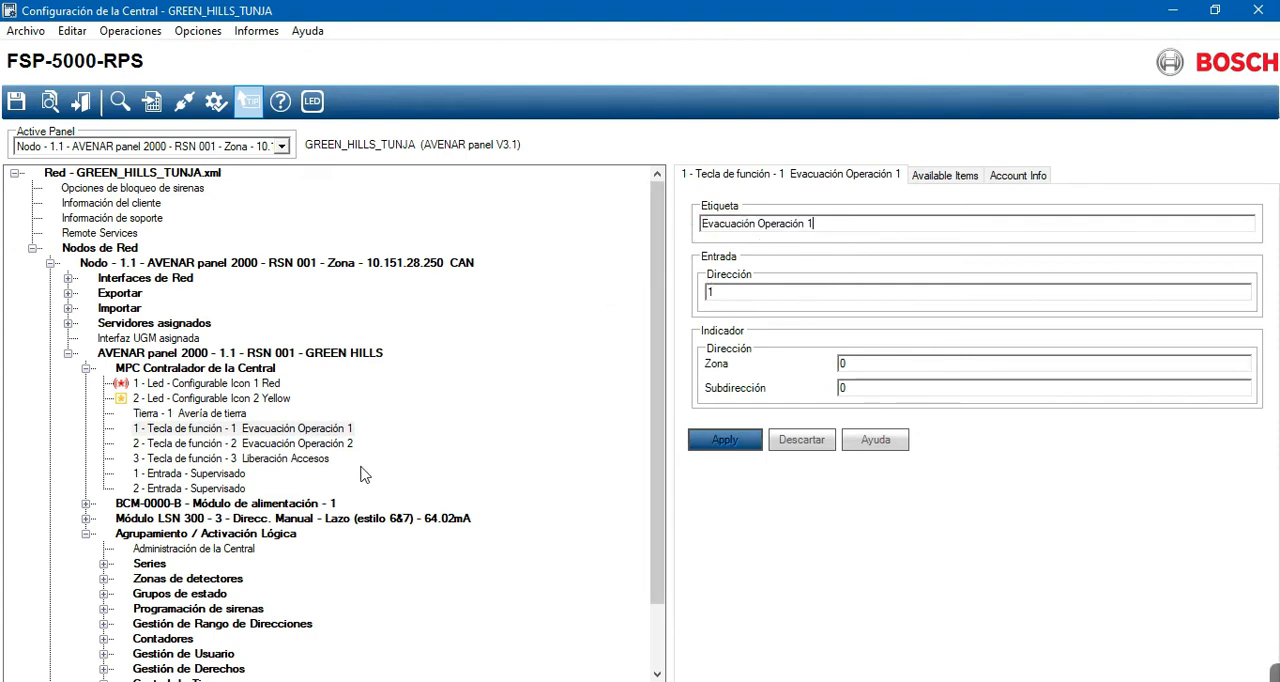
left_click(287, 452)
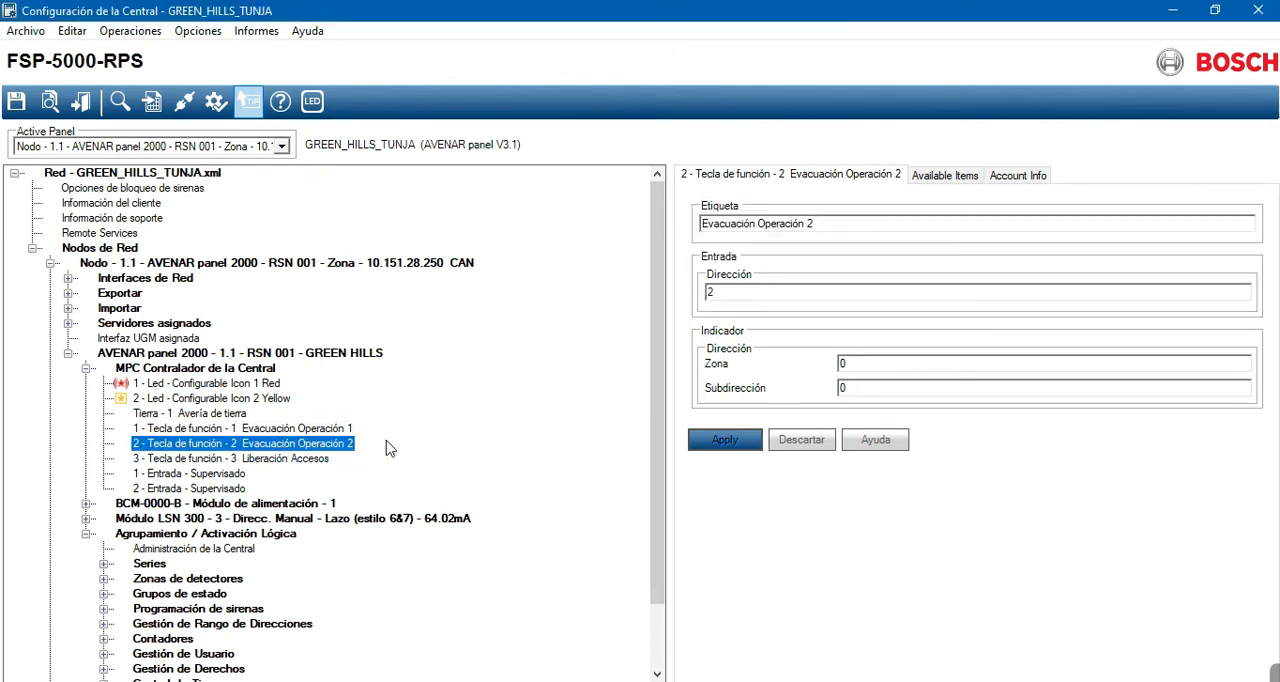
left_click(276, 460)
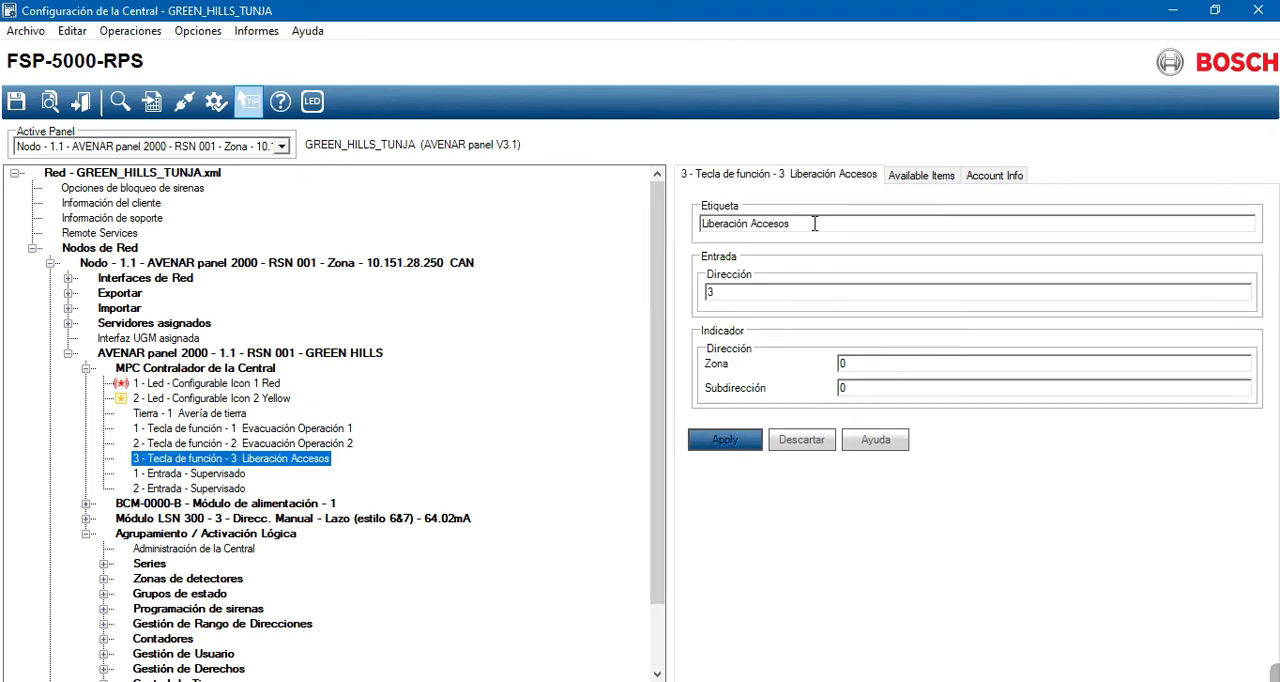
left_click(230, 447)
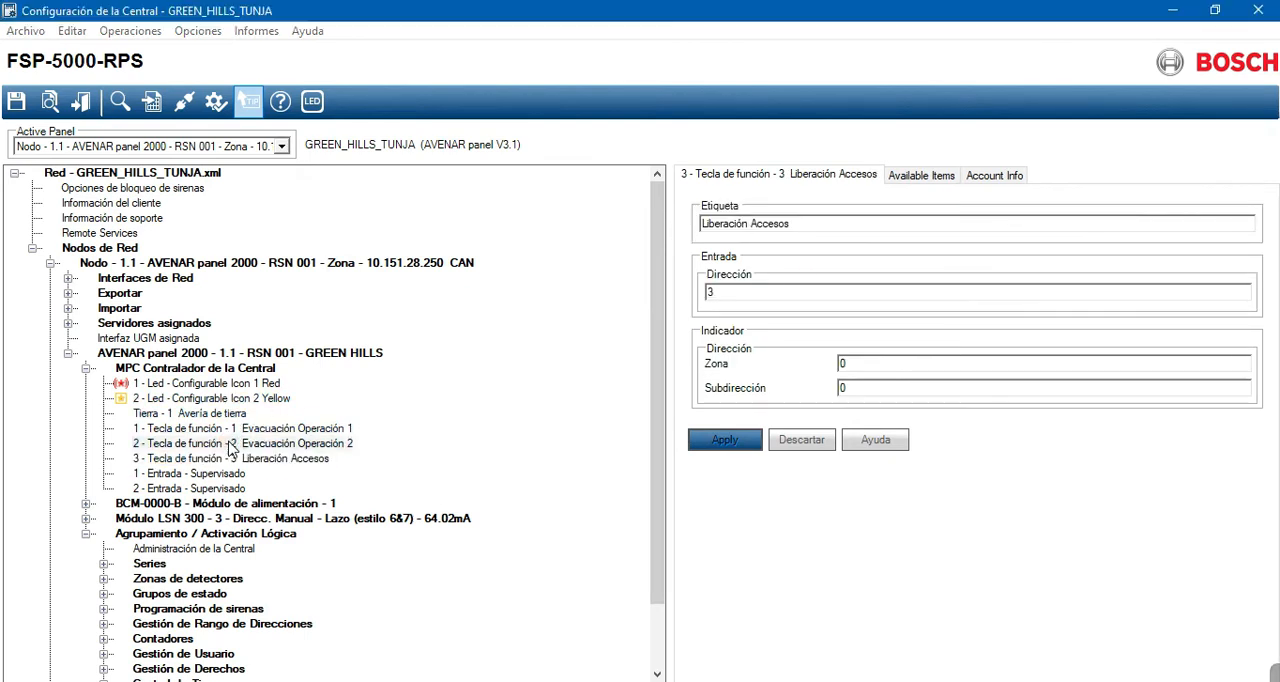
left_click(230, 430)
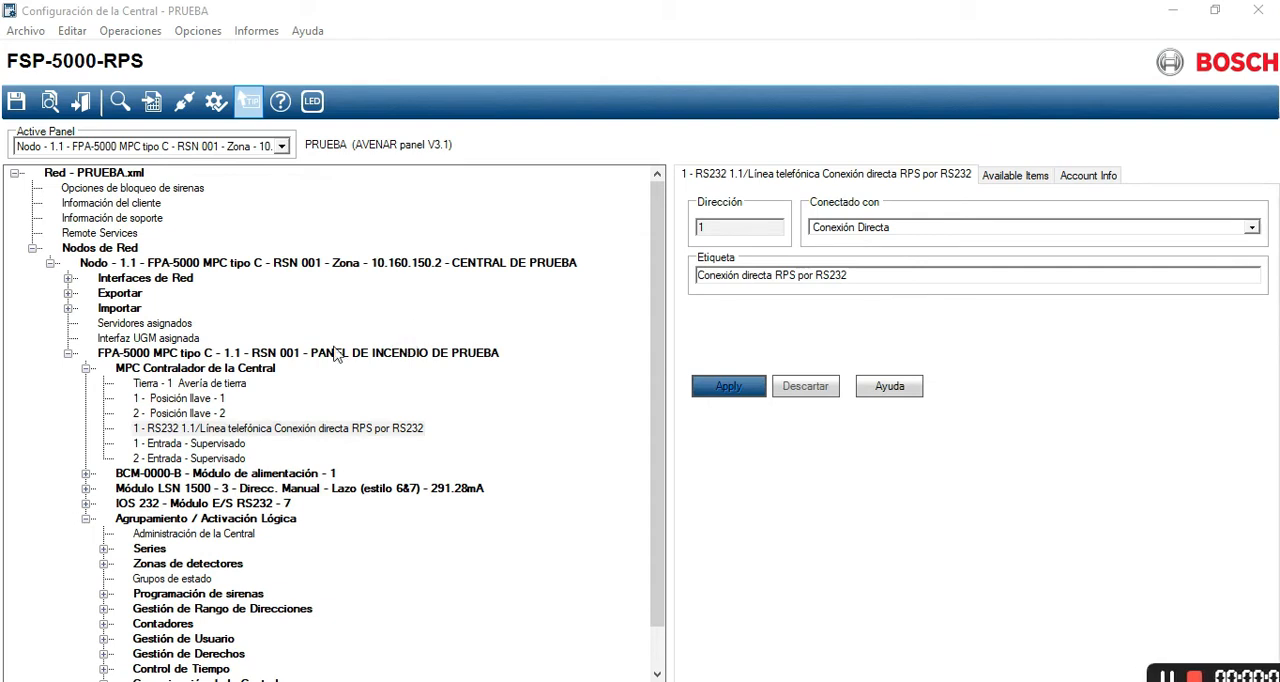
- Examine key positions 1 and 2 and compare the two supervised inputs under the MPC controller in the PRUEBA project
left_click(203, 401)
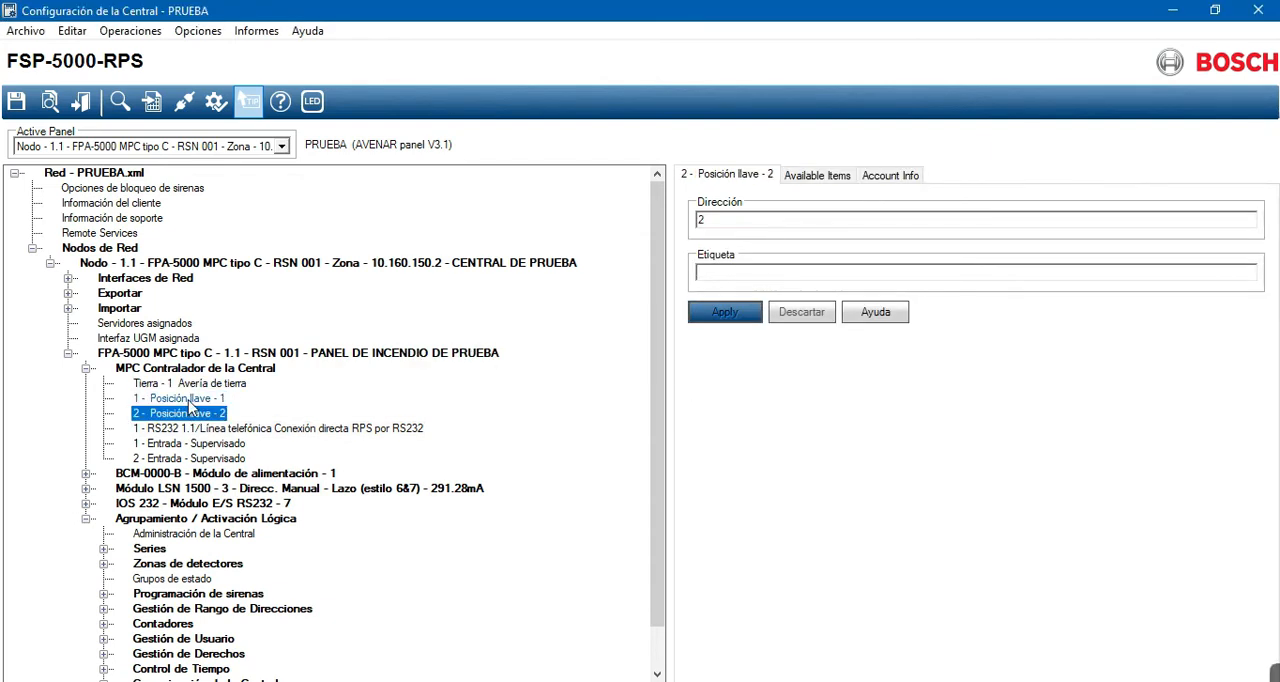
left_click(189, 416)
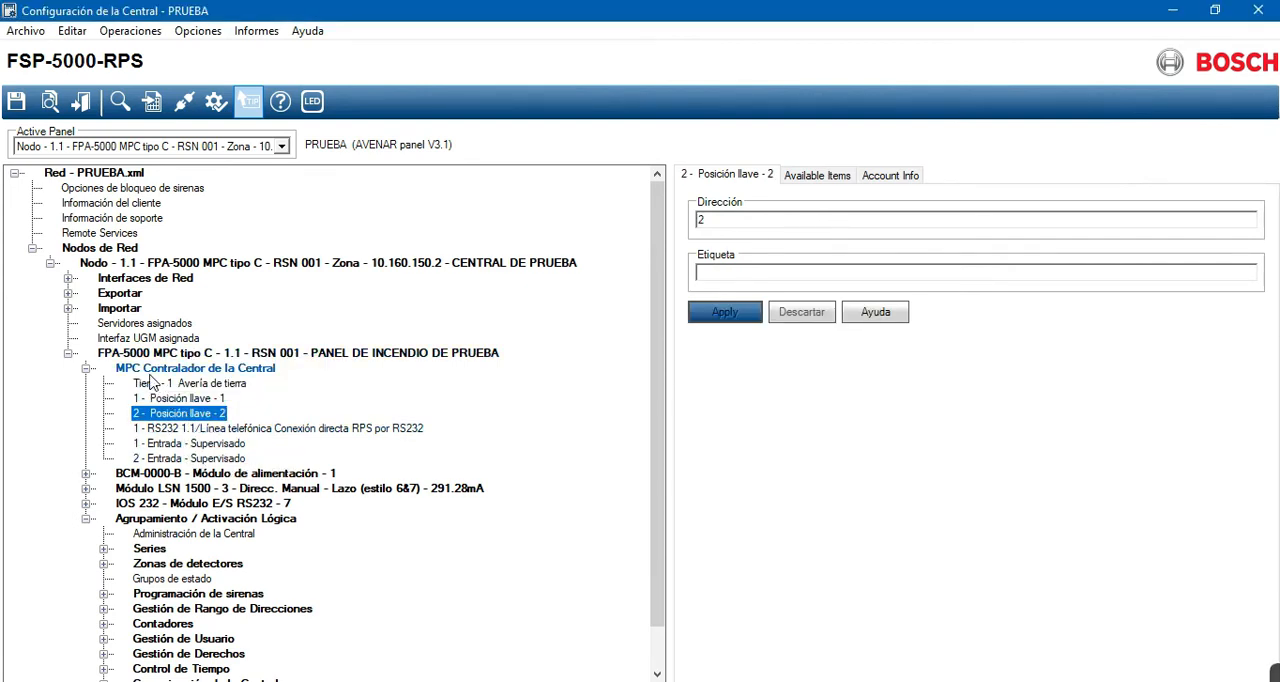
left_click(168, 445)
left_click(174, 458)
left_click(172, 445)
left_click(176, 458)
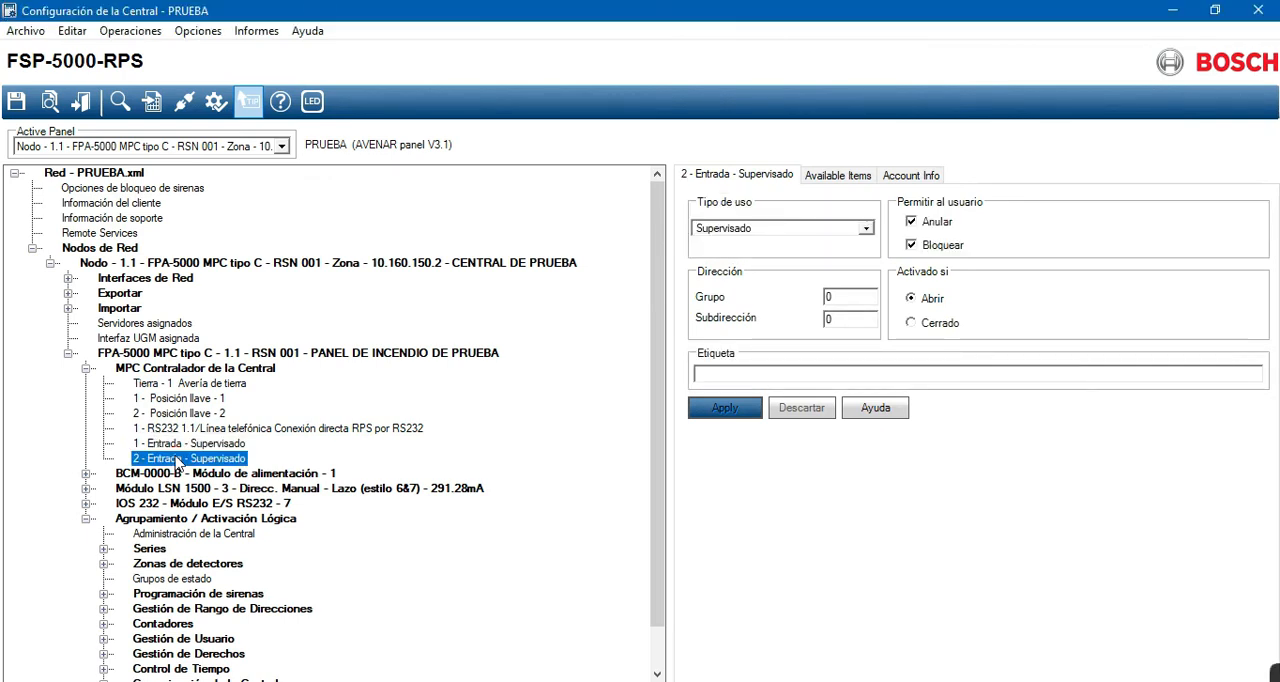
left_click(172, 445)
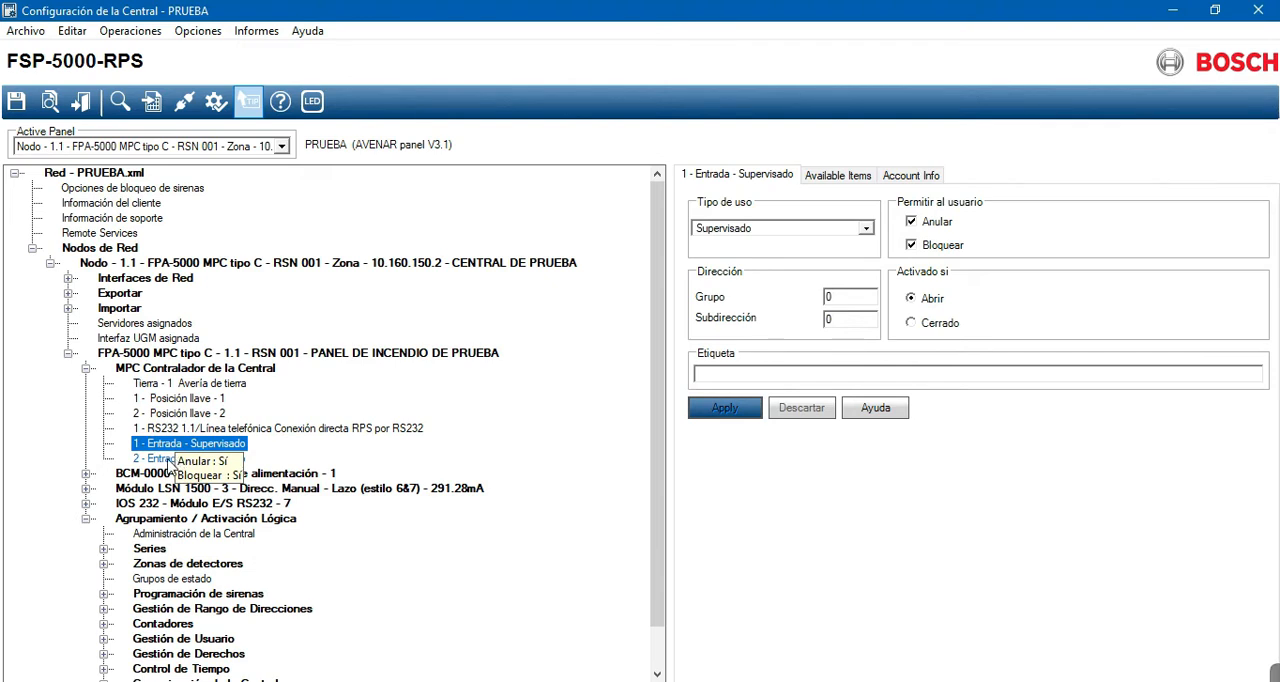
left_click(169, 458)
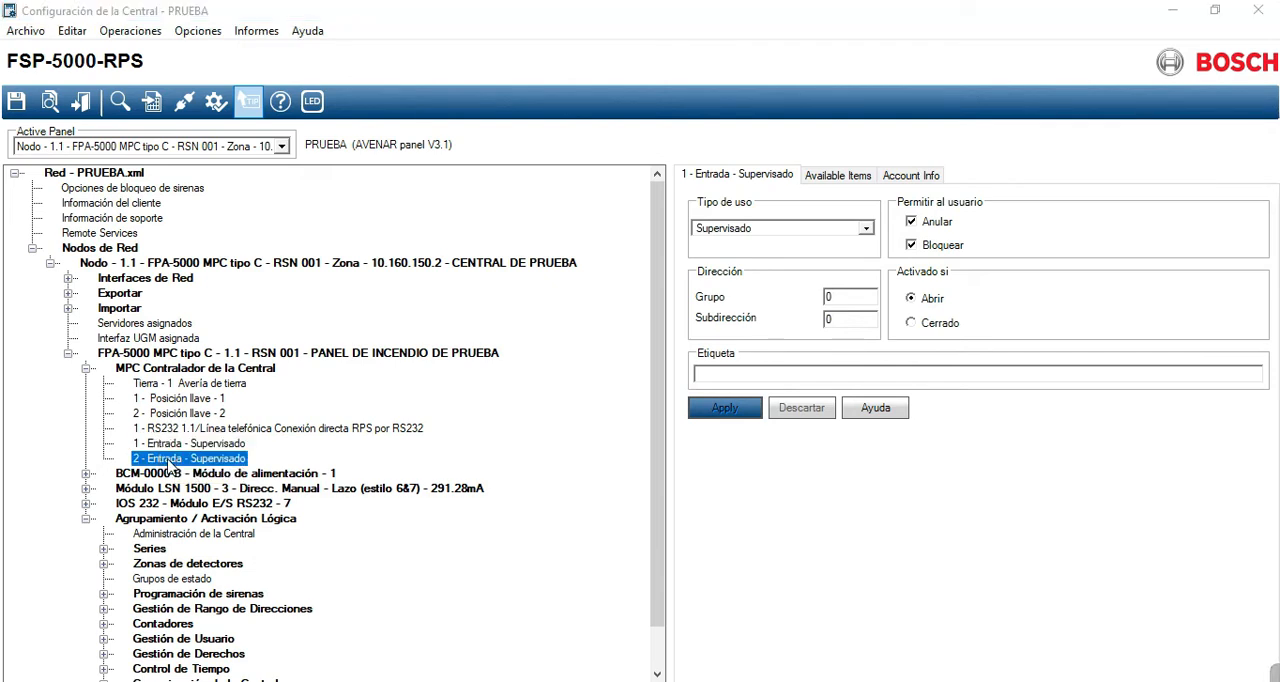
left_click(168, 447)
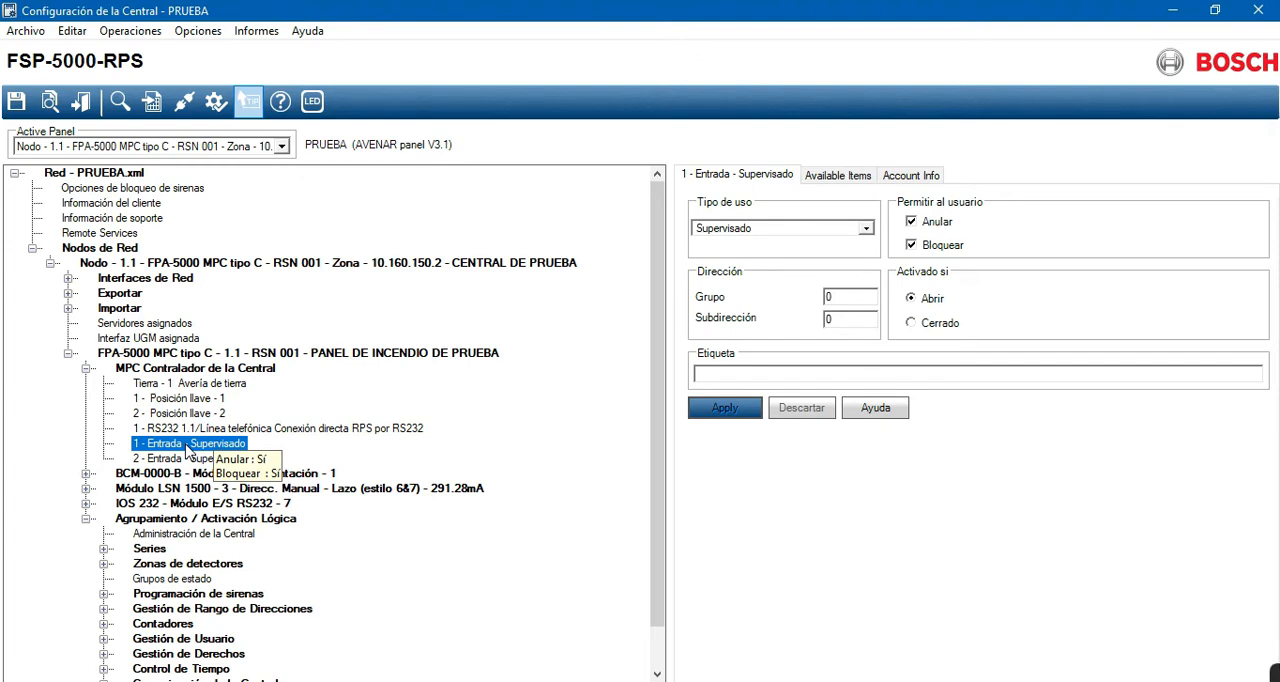
left_click(185, 458)
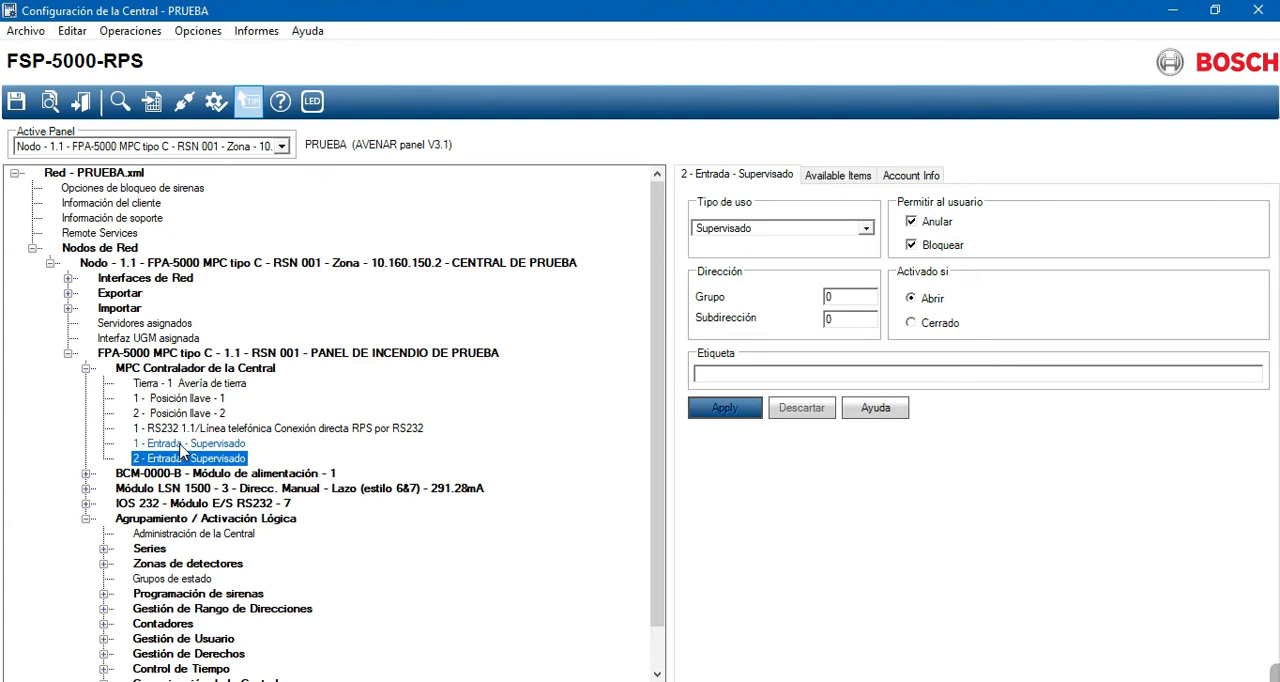
left_click(181, 445)
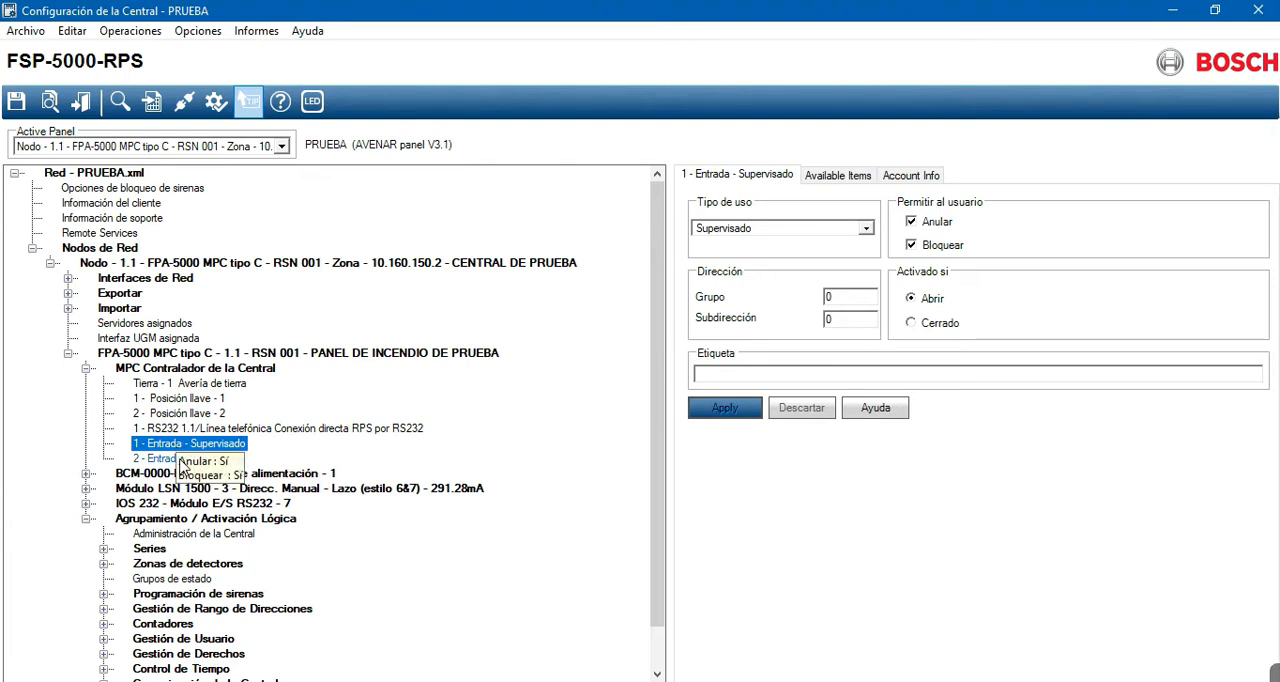
left_click(182, 460)
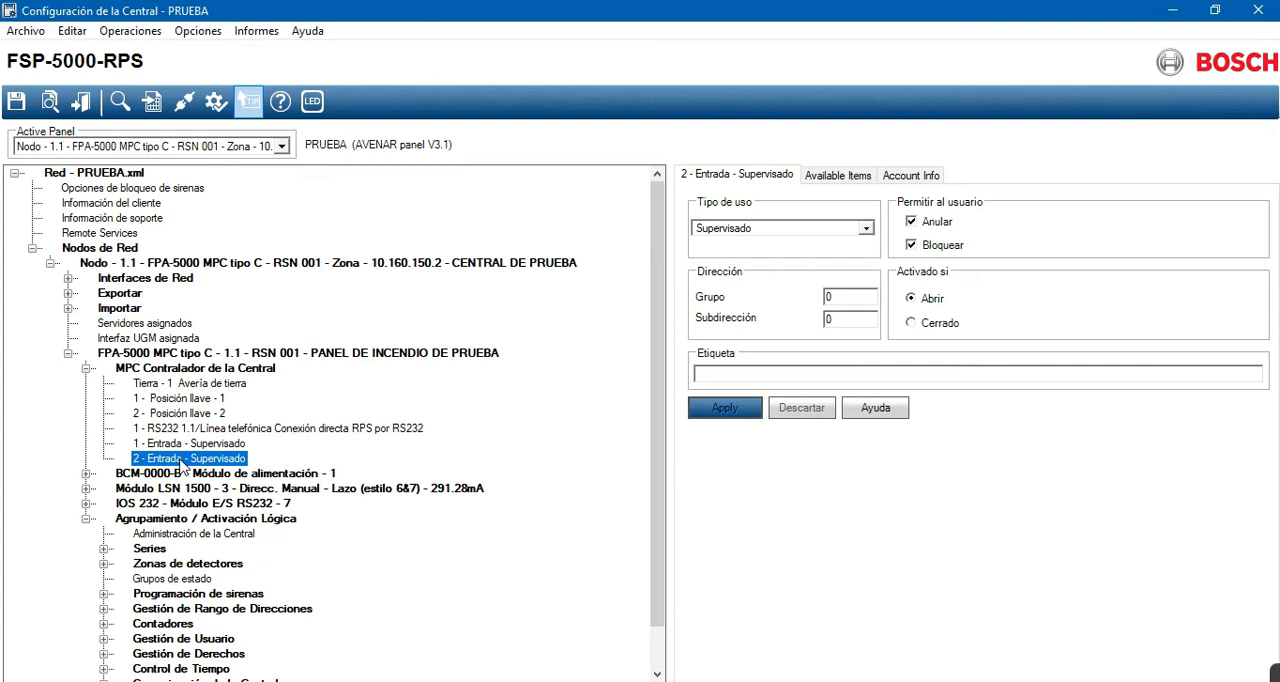
- Expand the BCM-0000-B power module and view the address and label settings of batteries 1 and 2
left_click(87, 475)
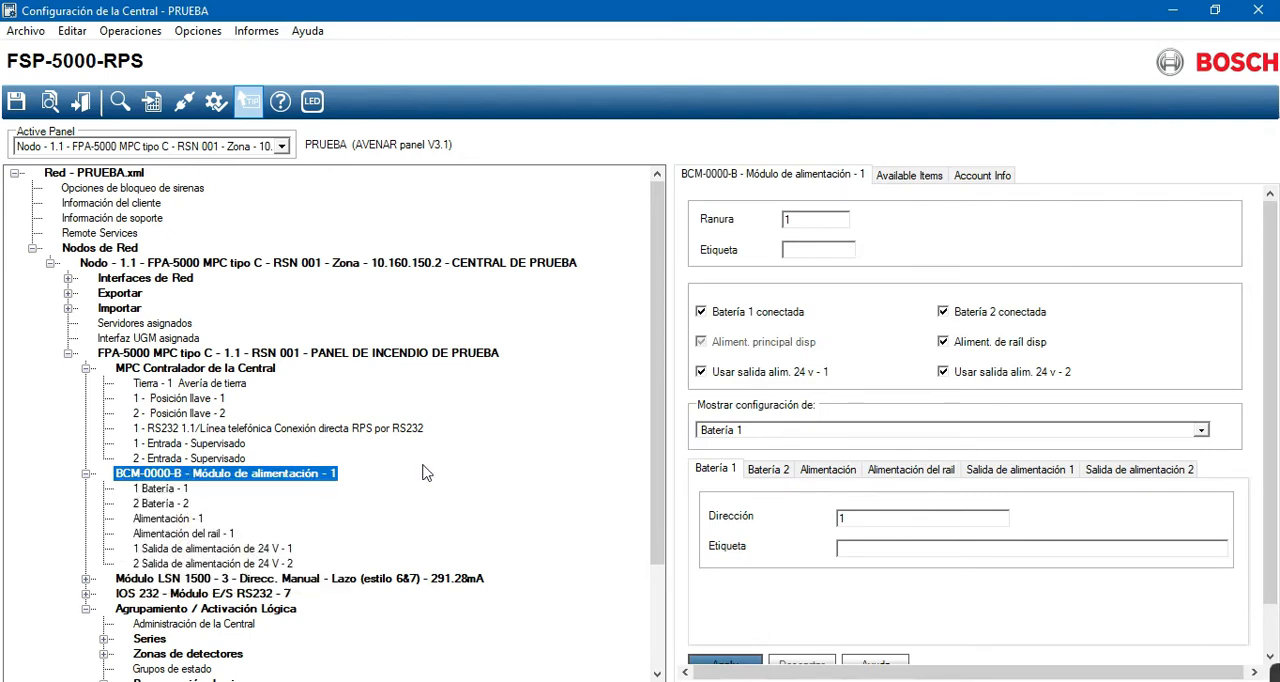
left_click(155, 490)
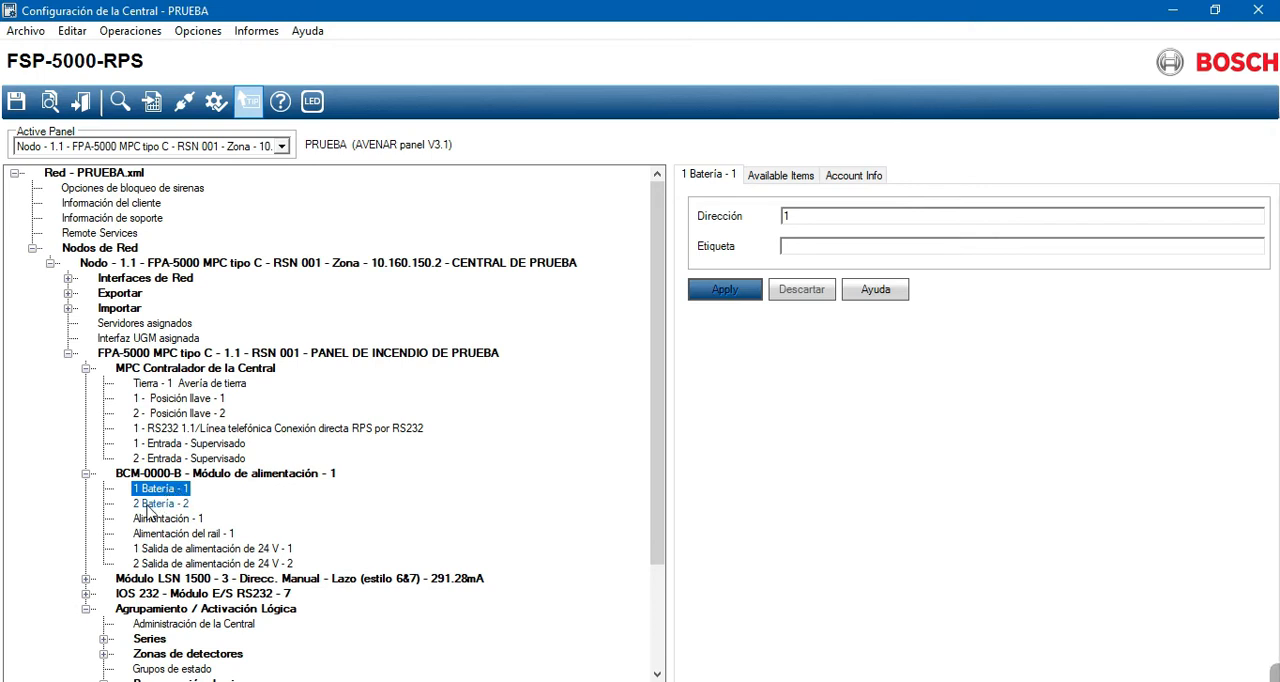
left_click(155, 503)
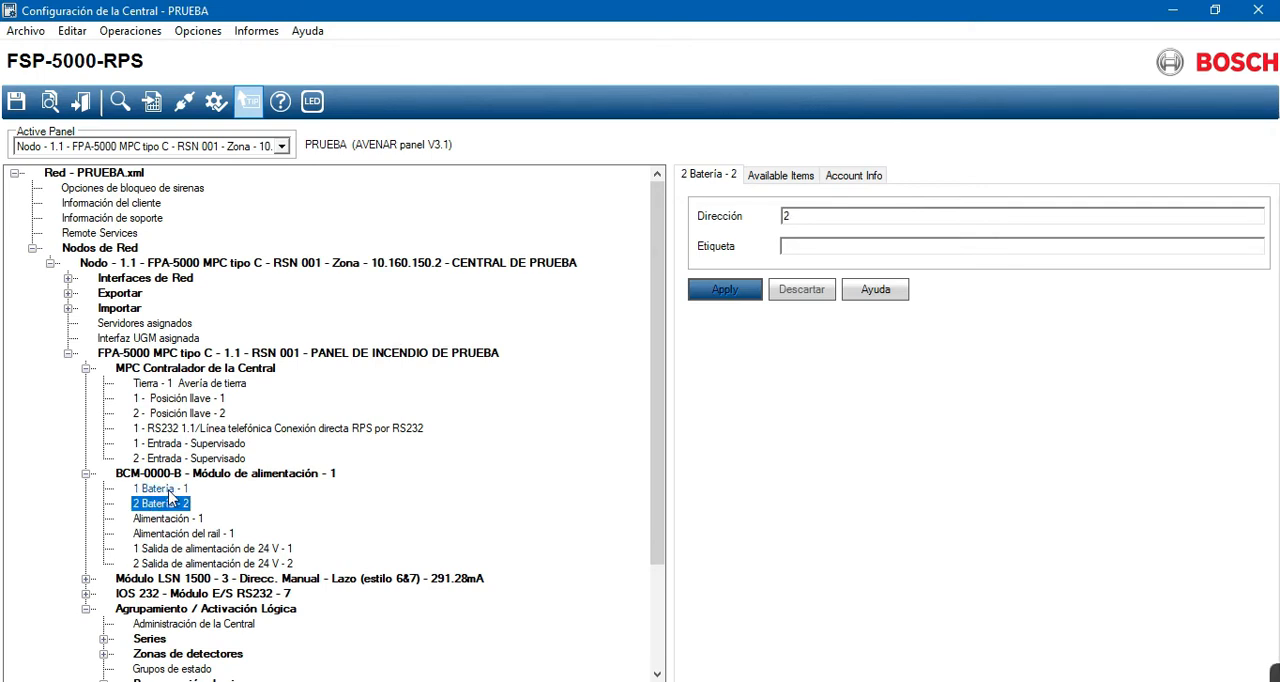
left_click(165, 489)
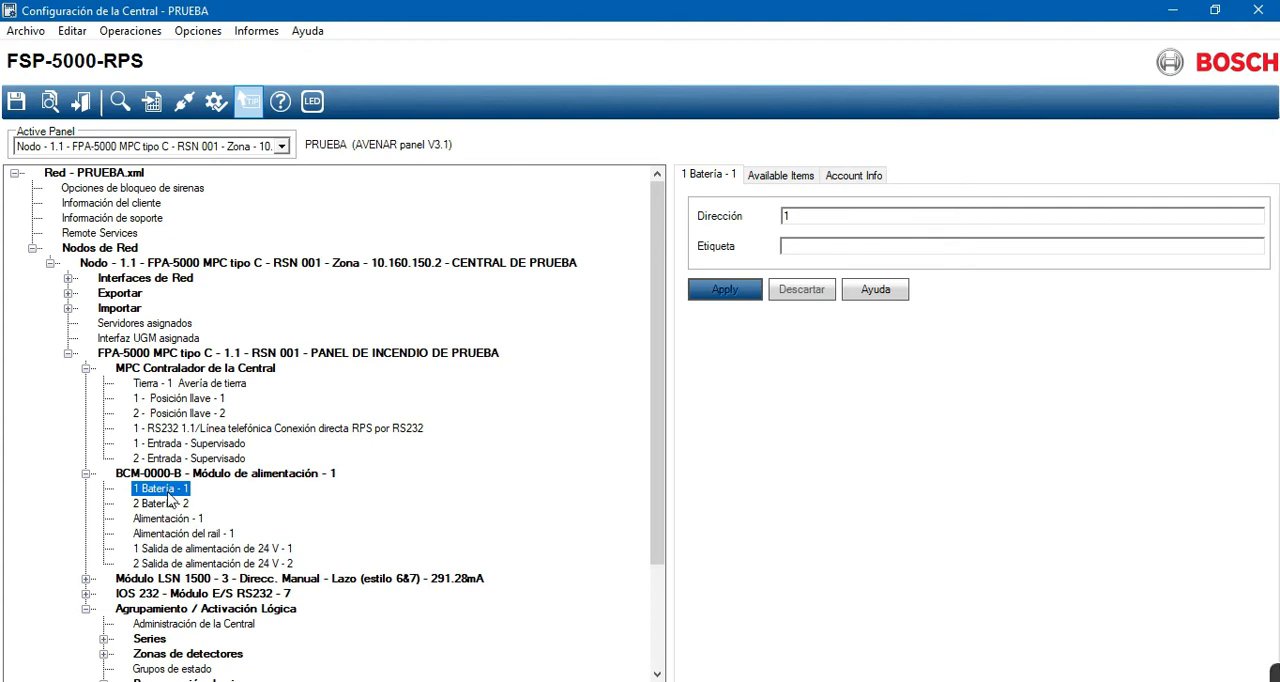
- Clear the address of battery 2 in the BCM-0000-B power module and apply the change
left_click(163, 505)
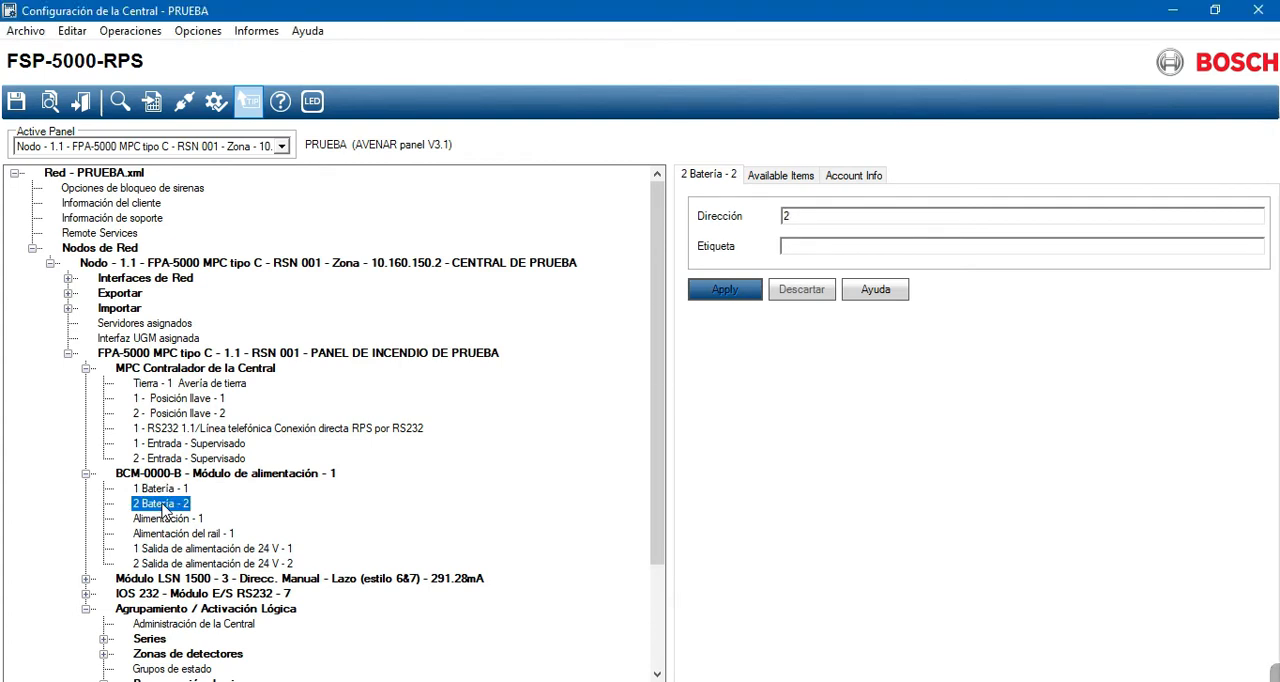
double_click(797, 216)
key("BackSpace")
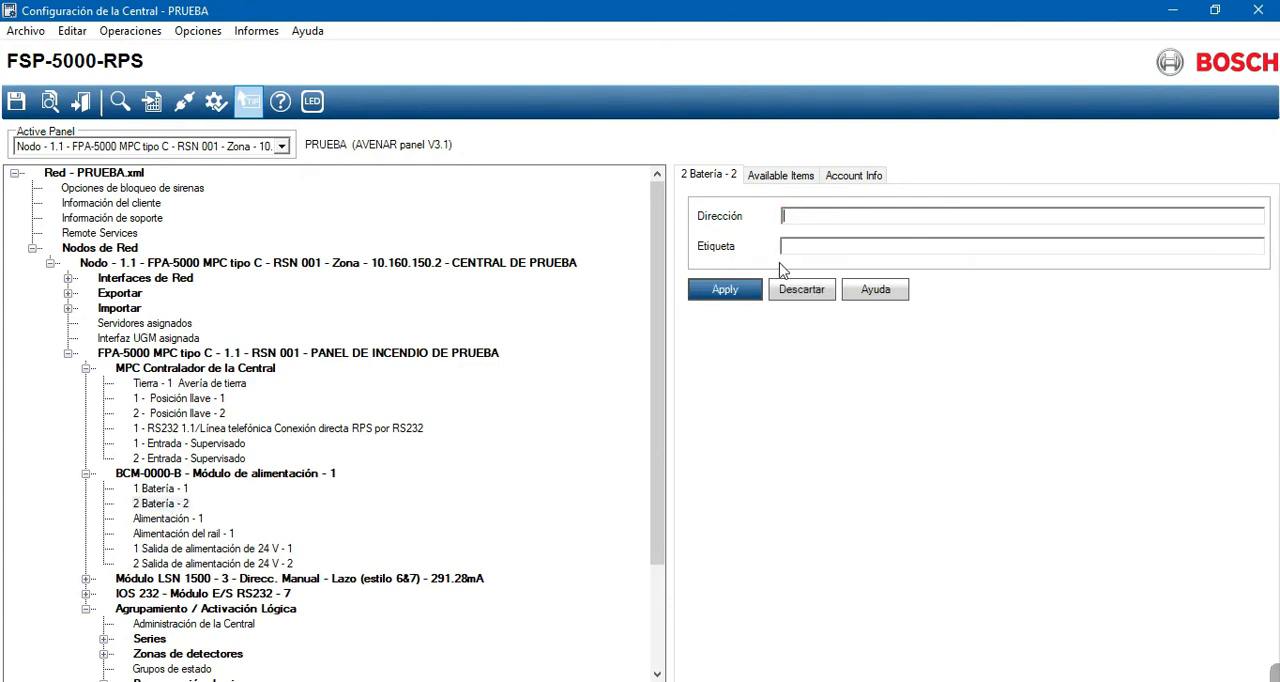
left_click(746, 291)
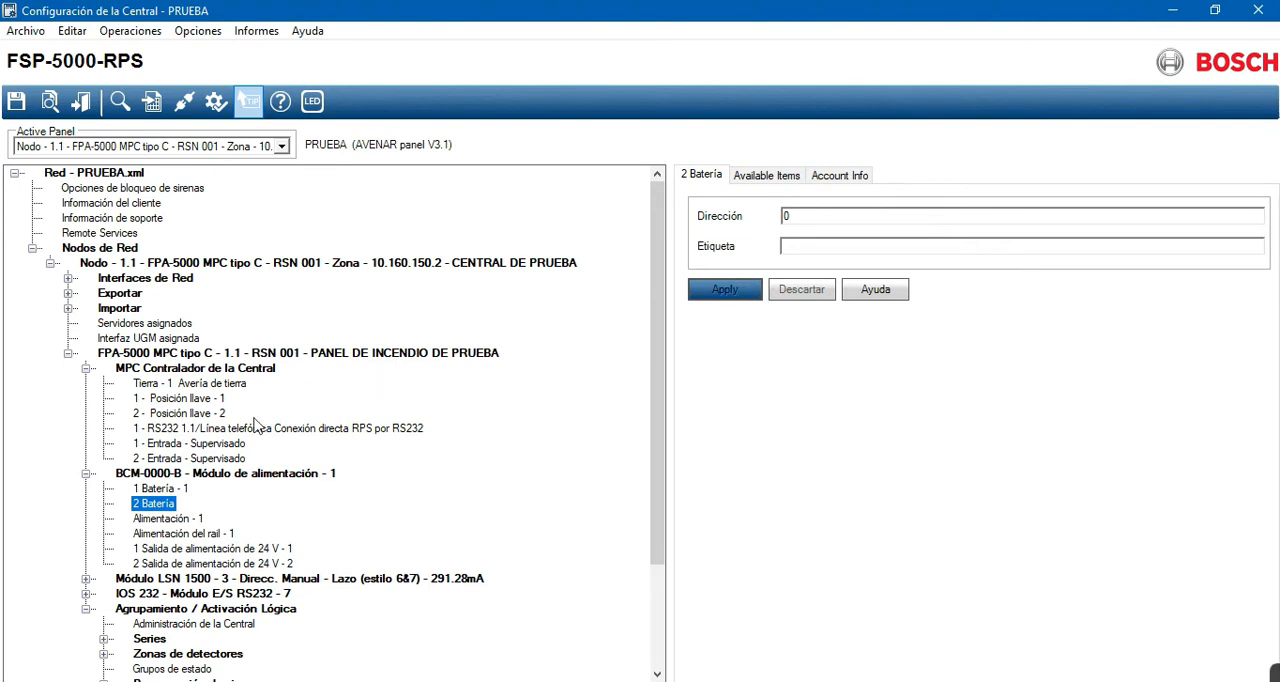
- Compare the addresses of battery 1, battery 2, the main supply and the rail supply in the power module
left_click(176, 489)
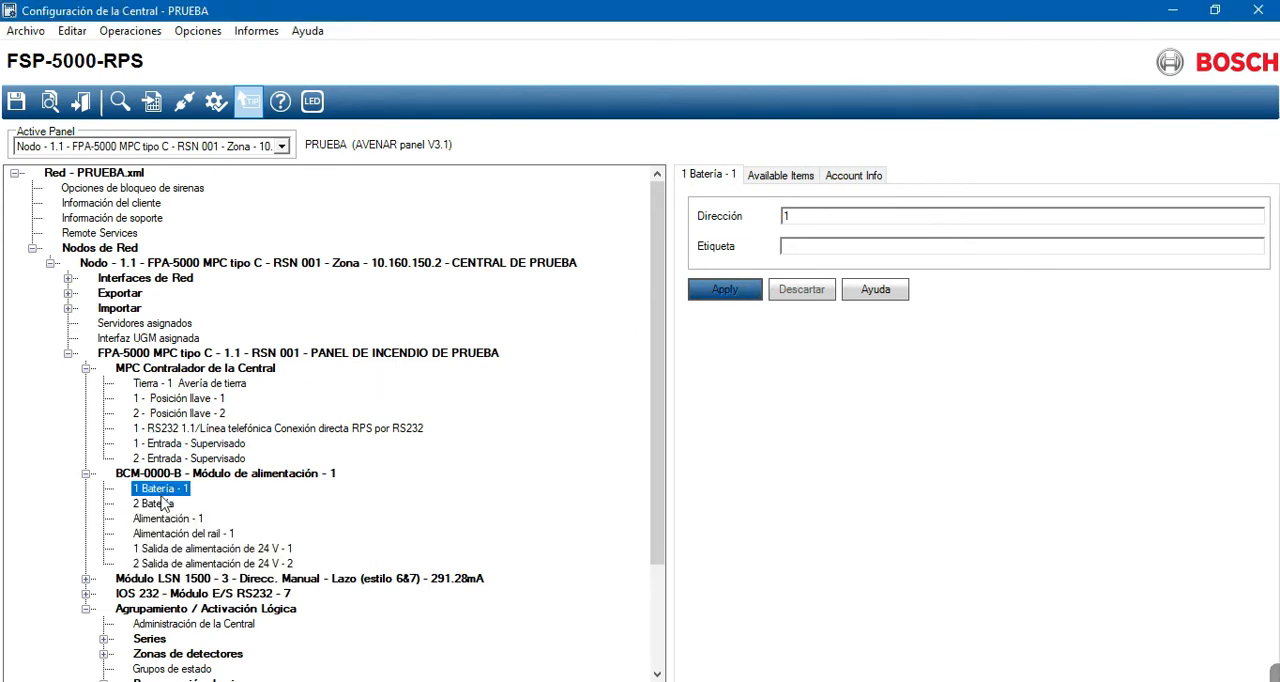
left_click(155, 503)
left_click(160, 518)
left_click(163, 535)
left_click(162, 518)
left_click(156, 503)
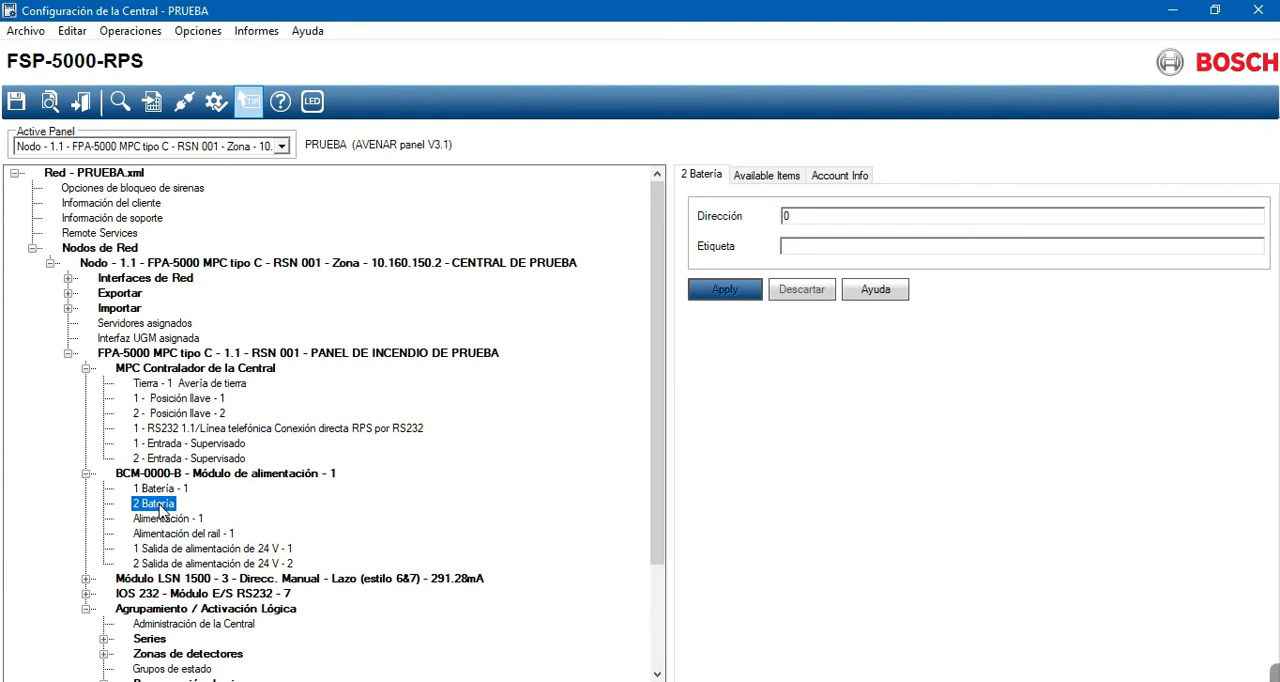
left_click(814, 218)
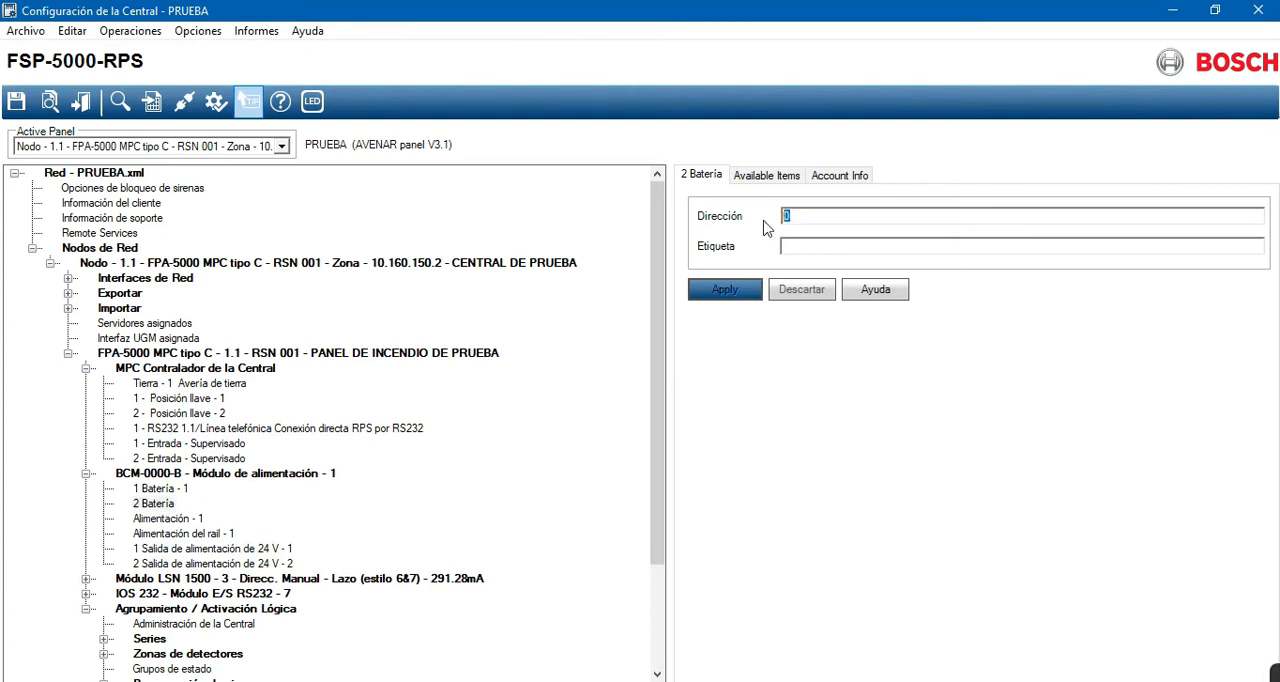
left_click(150, 508)
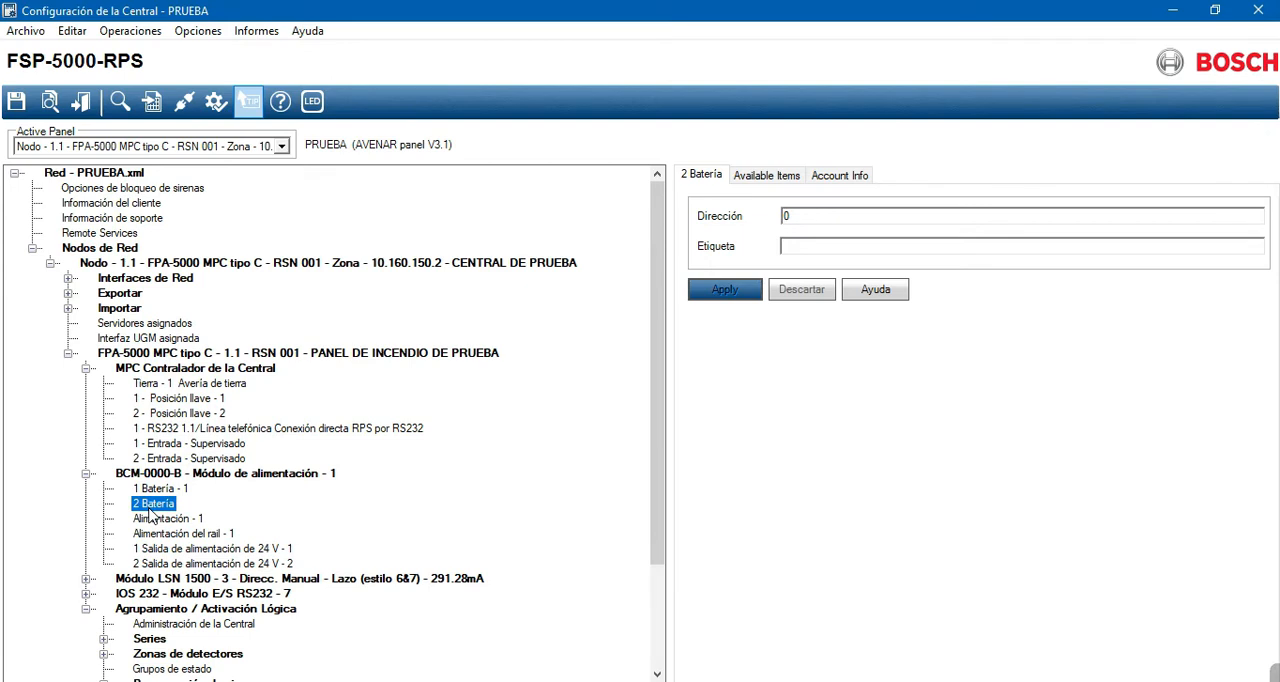
- Set battery 2's address to 2 and apply it, and set it back to 0 and reapply
left_click(805, 218)
type("2")
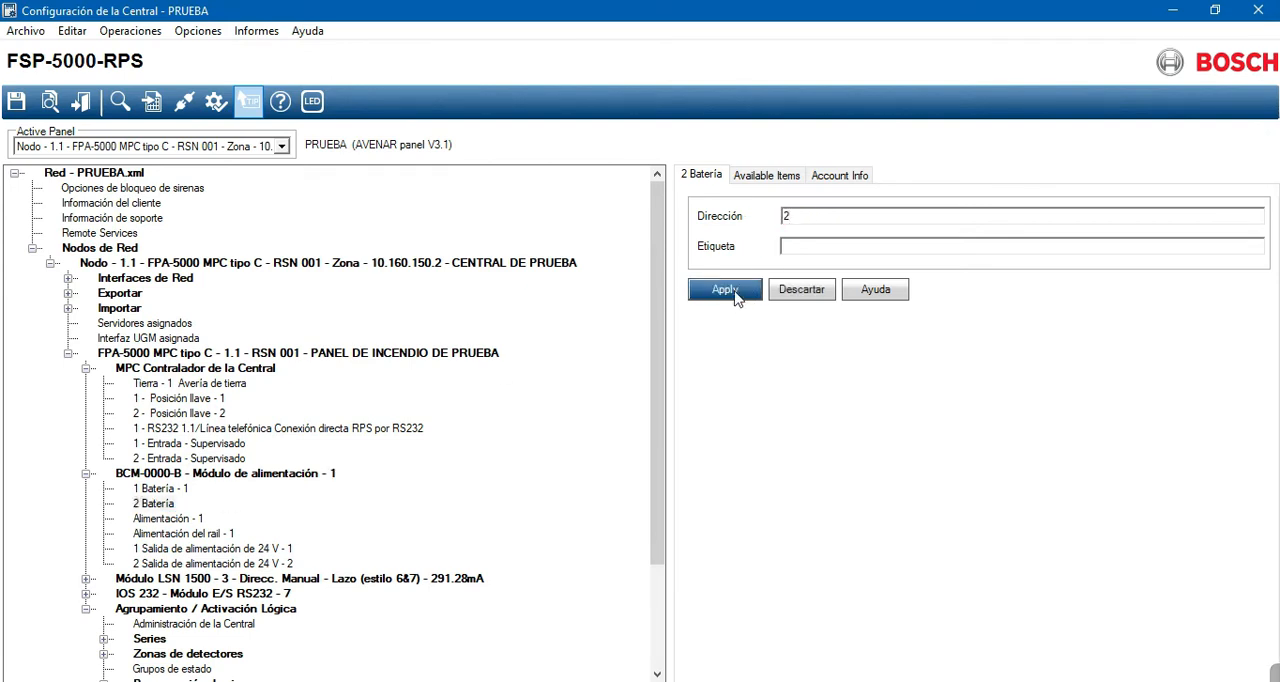
left_click(738, 295)
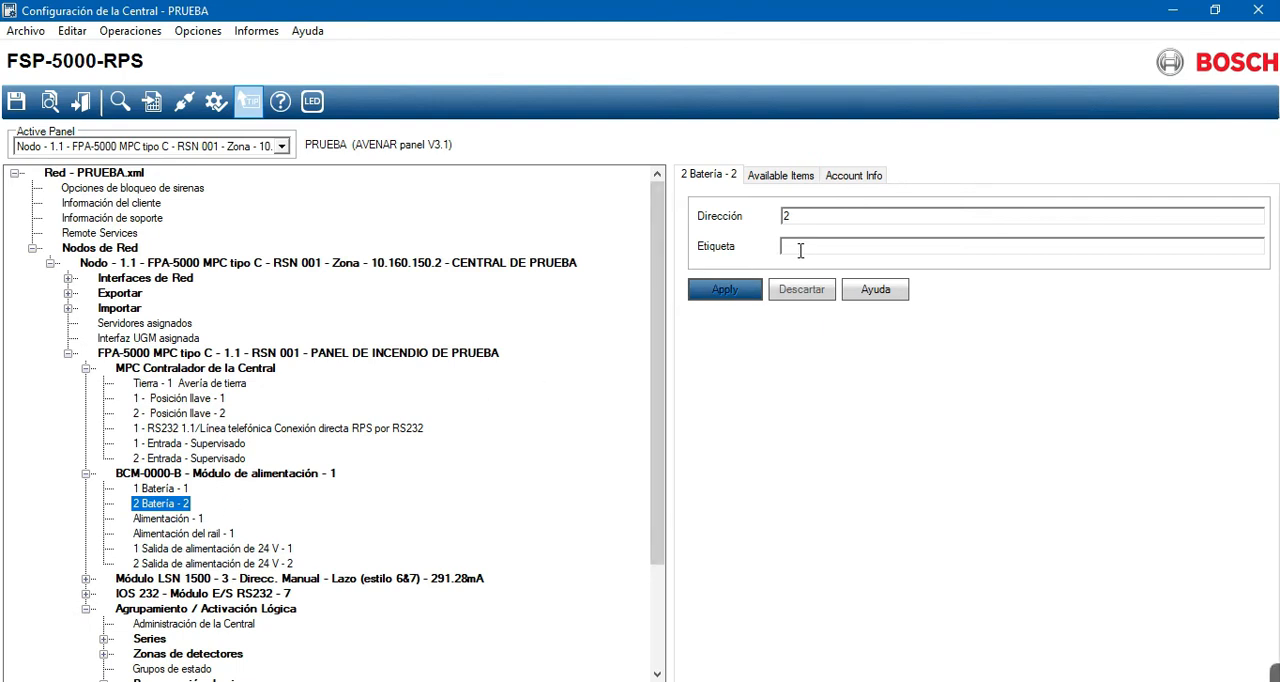
left_click(804, 219)
type("0")
left_click(737, 290)
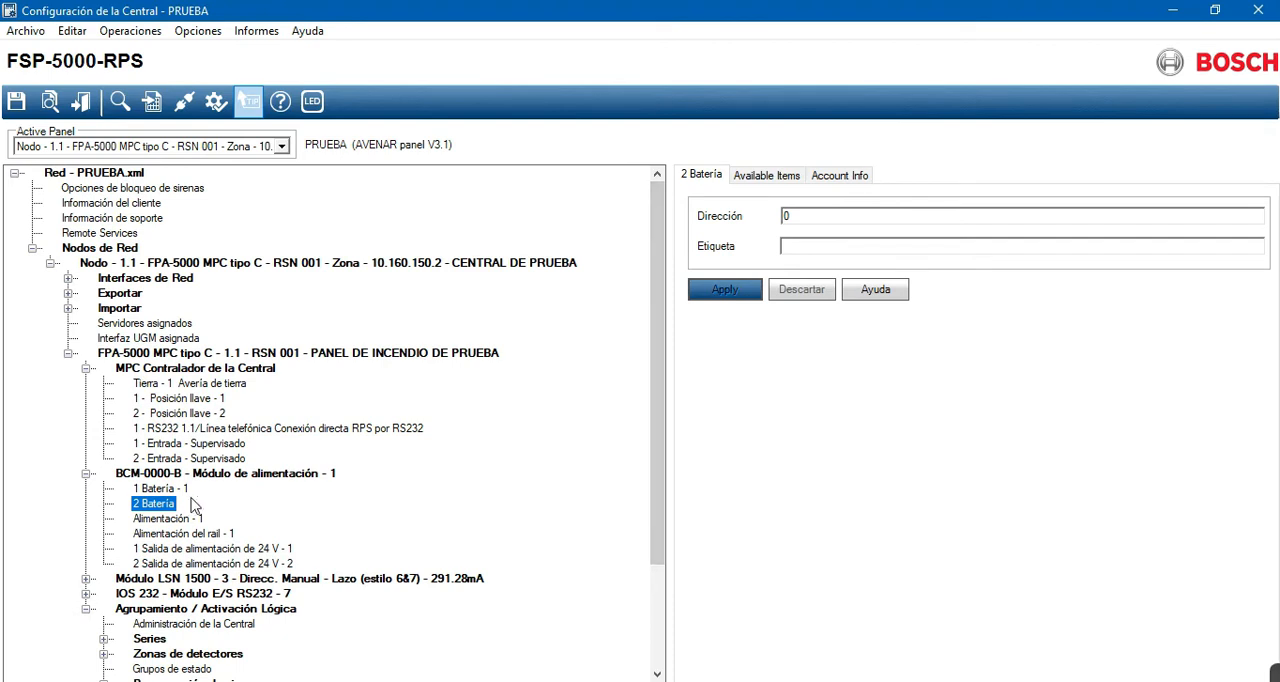
- Label battery 1 of the power module BANCO DE BATERÍAS and apply the change
left_click(170, 489)
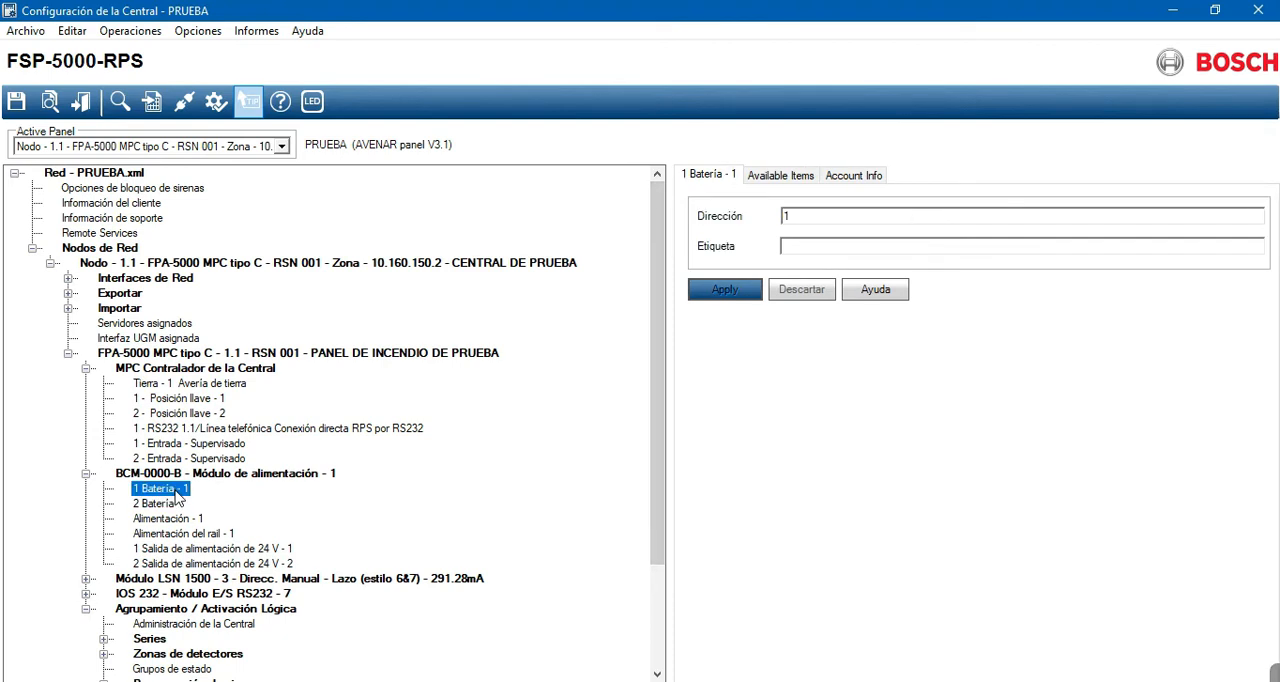
left_click(814, 247)
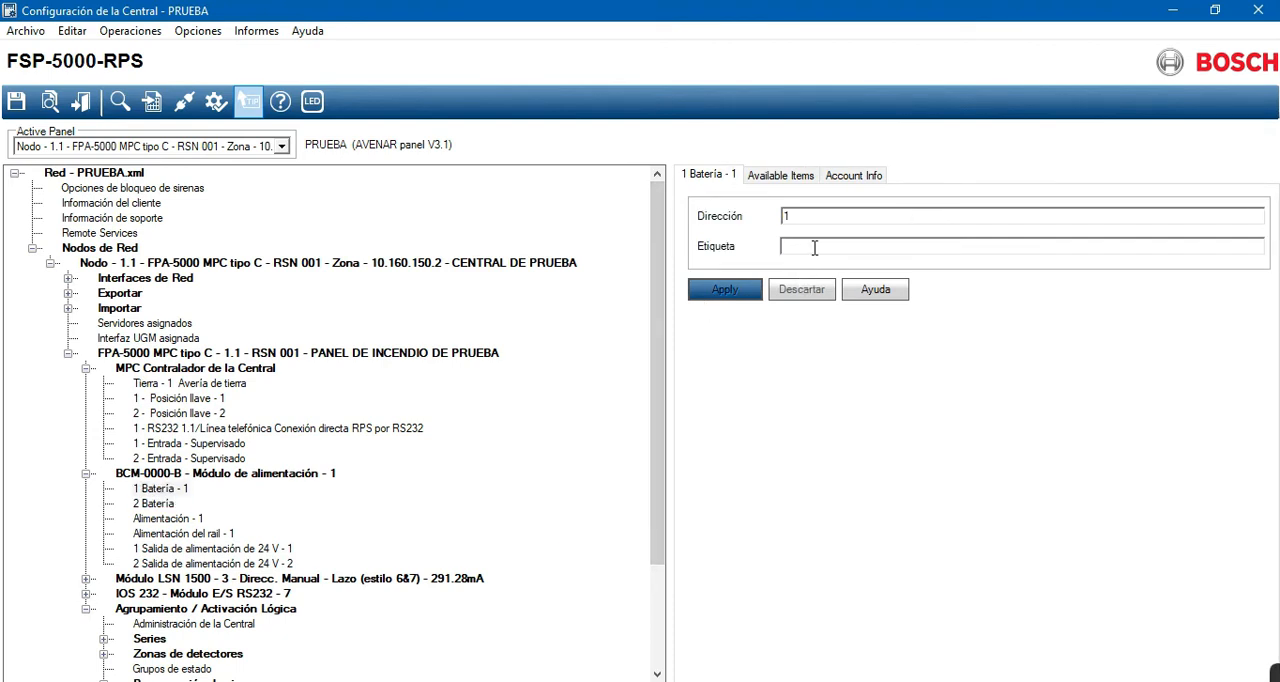
type("BANCO DE BATERÍAS")
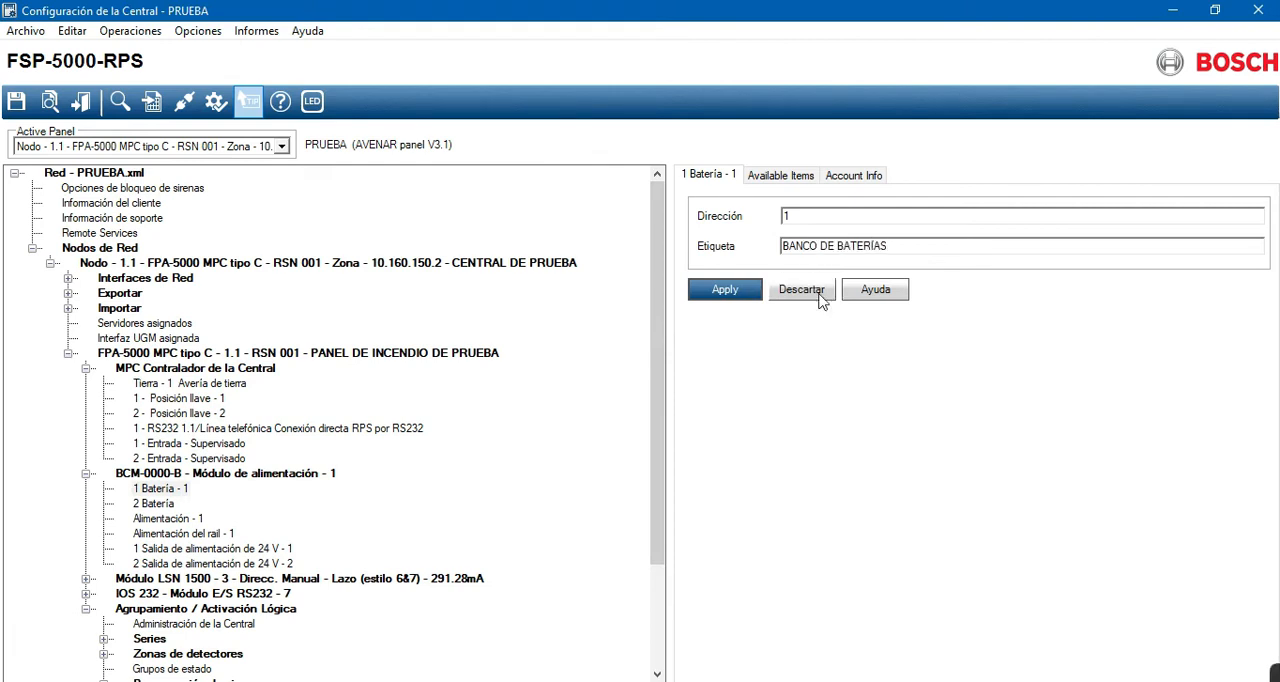
left_click(721, 290)
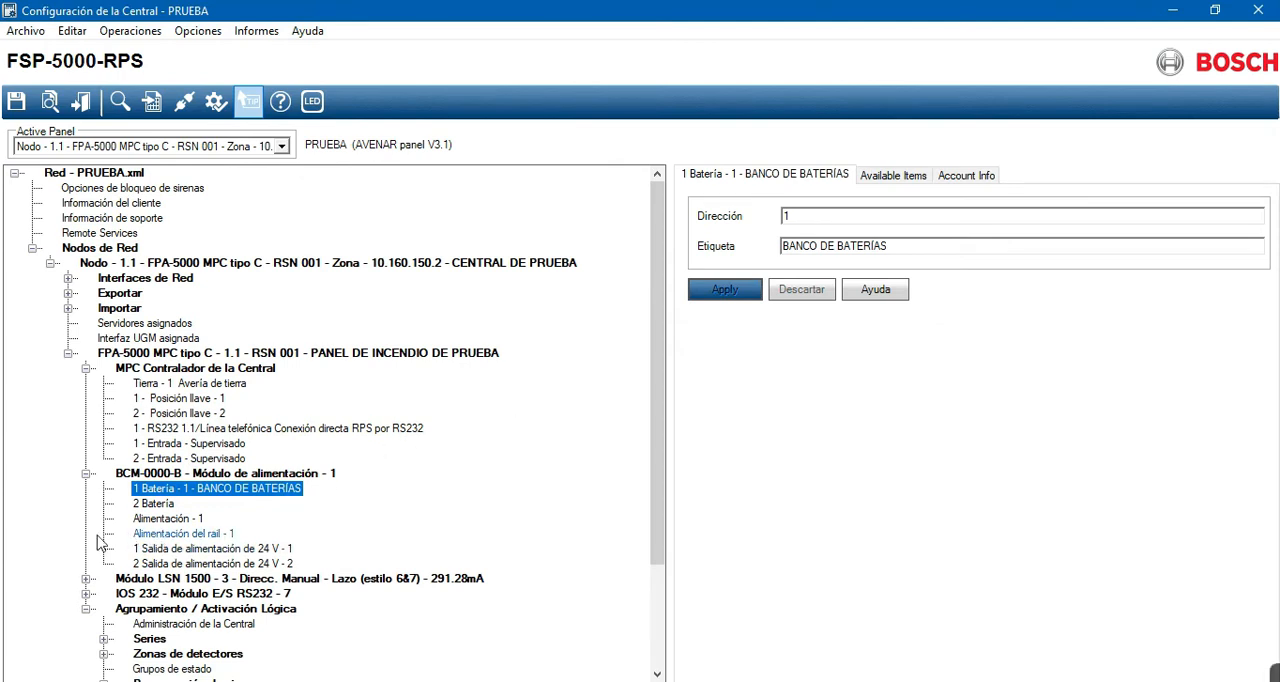
- Disable the use of 24 V supply outputs 1 and 2 in the BCM-0000-B power module and apply the change
left_click(170, 520)
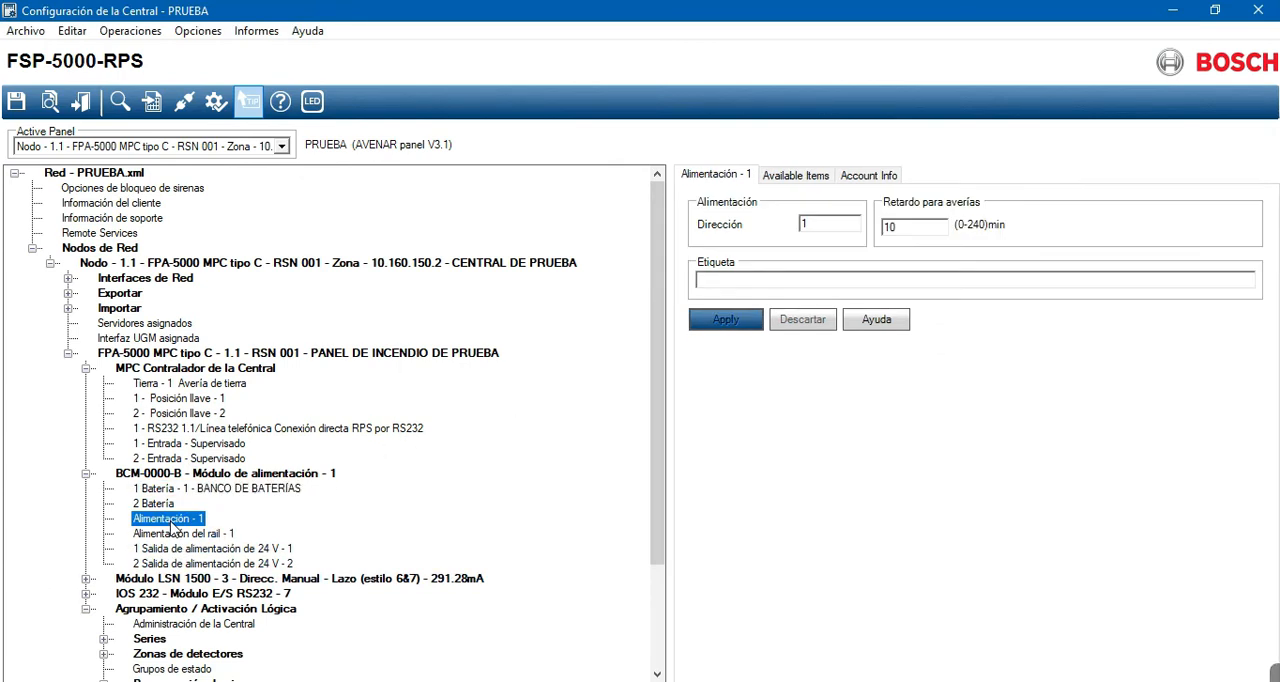
scroll(200, 492, "down", 3)
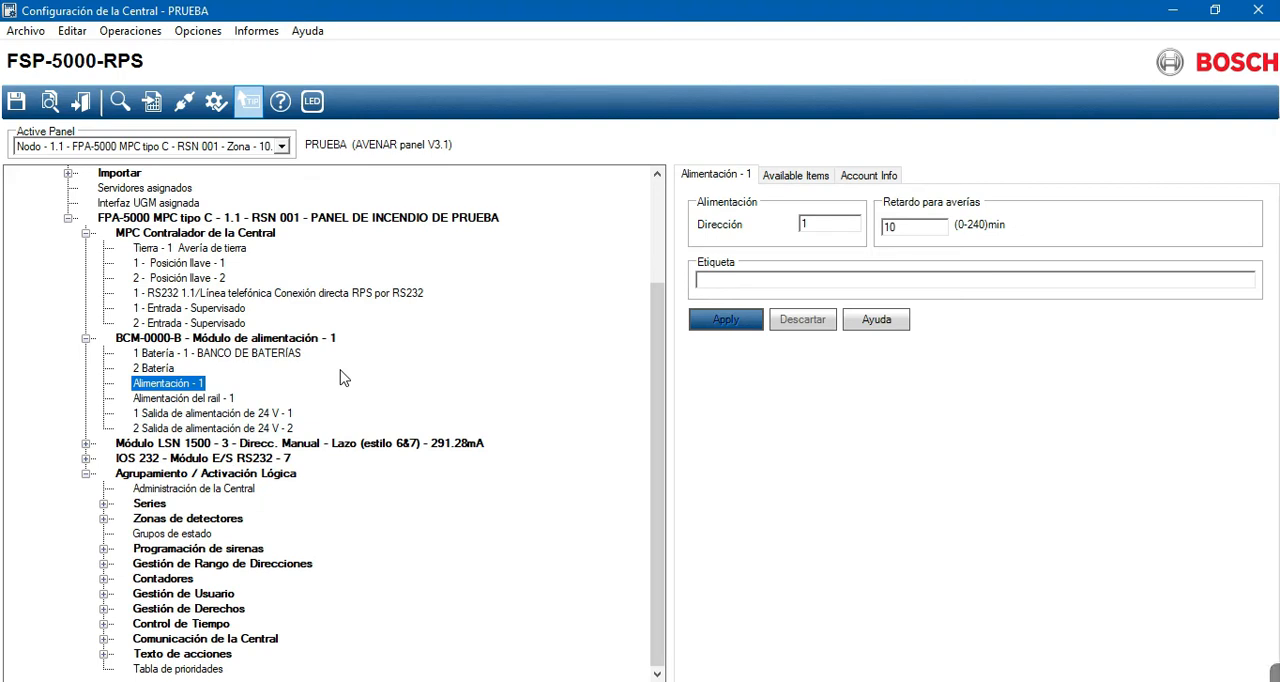
left_click(182, 341)
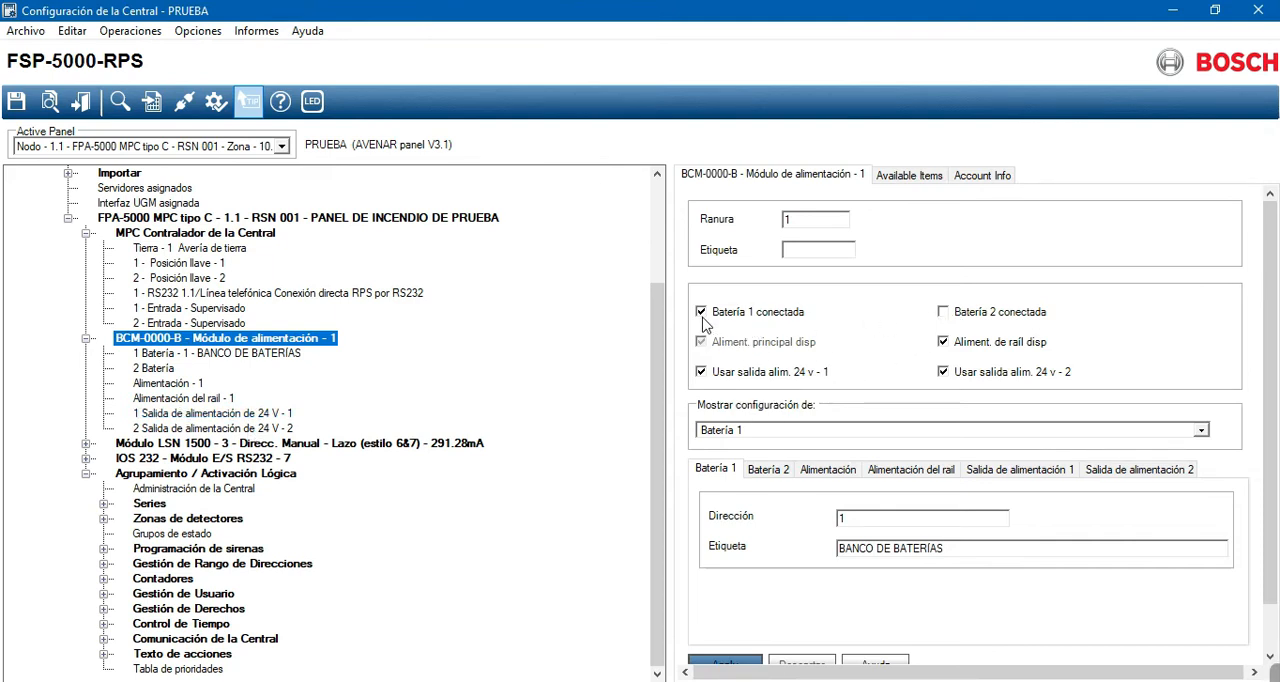
left_click(944, 313)
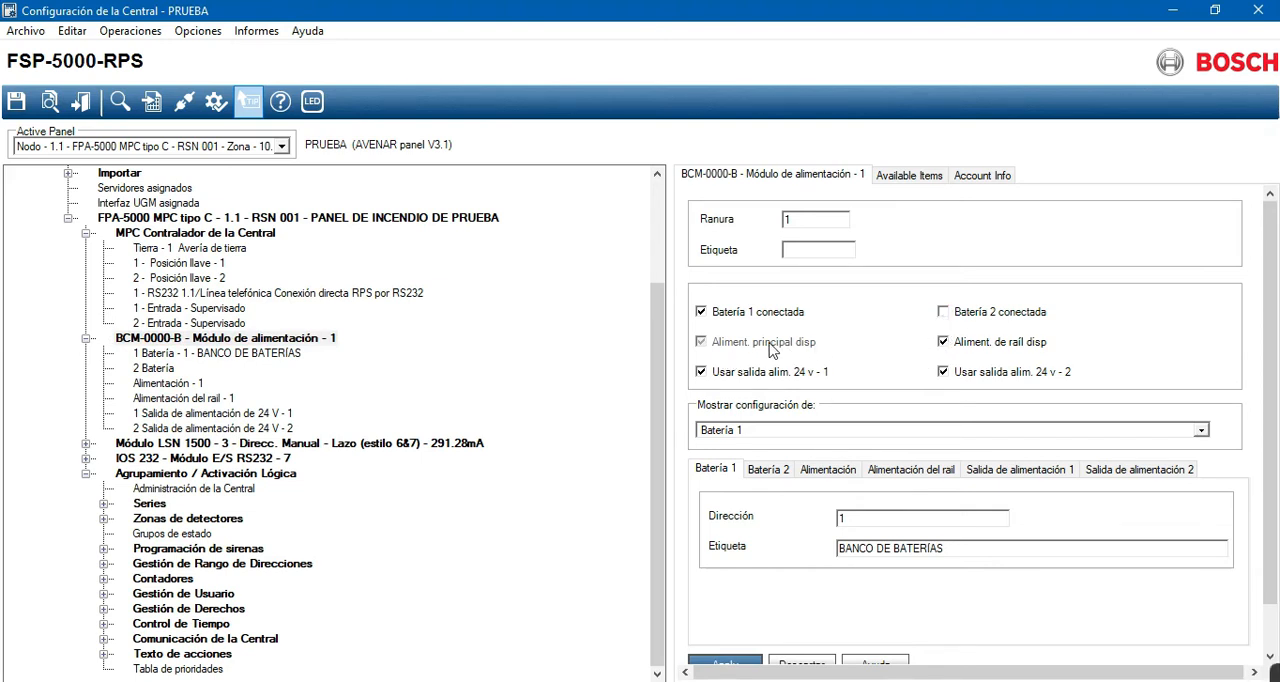
left_click(944, 375)
left_click(701, 372)
left_click(943, 372)
left_click(768, 385)
left_click(727, 663)
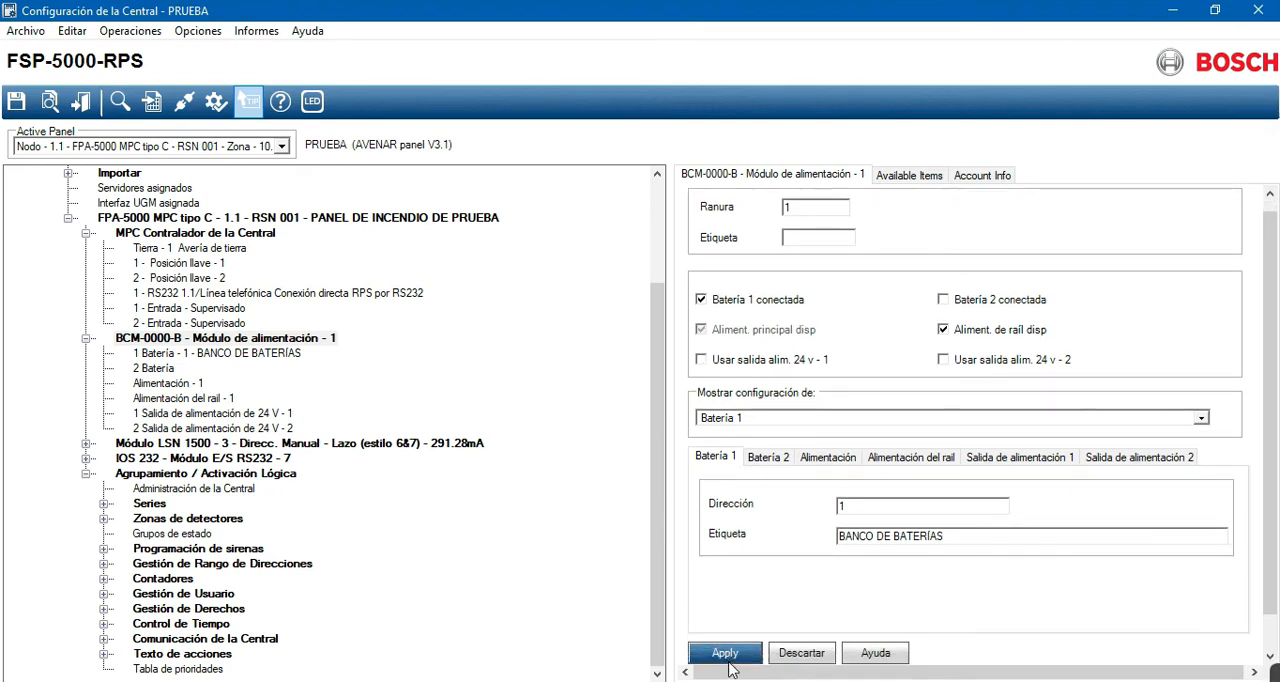
- Compare the address, maximum current and battery-support settings of 24 V supply outputs 1 and 2
left_click(192, 420)
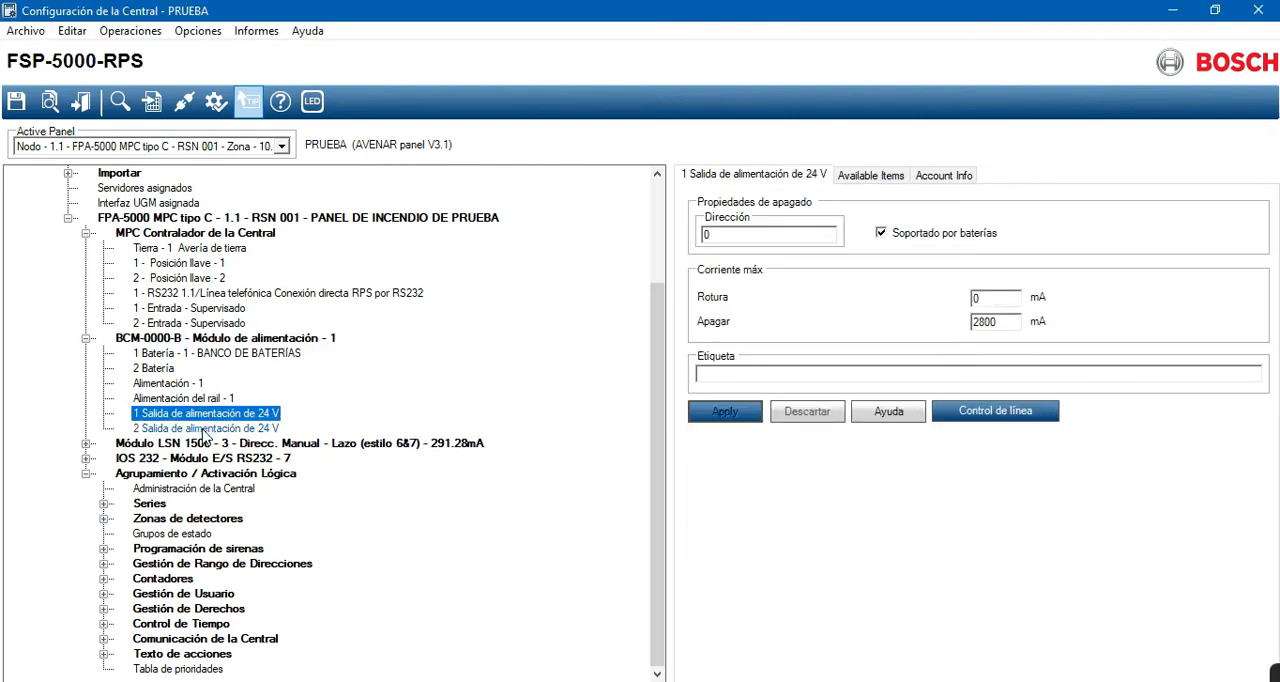
left_click(204, 430)
left_click(206, 414)
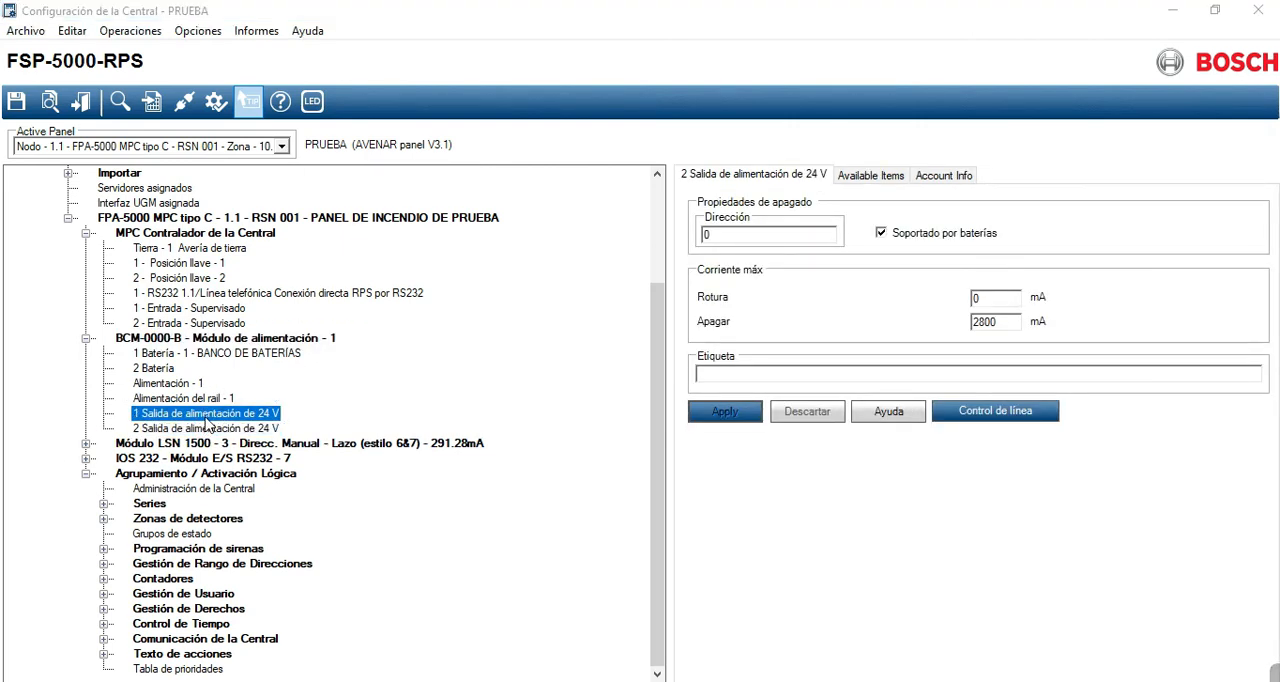
left_click(208, 428)
left_click(787, 229)
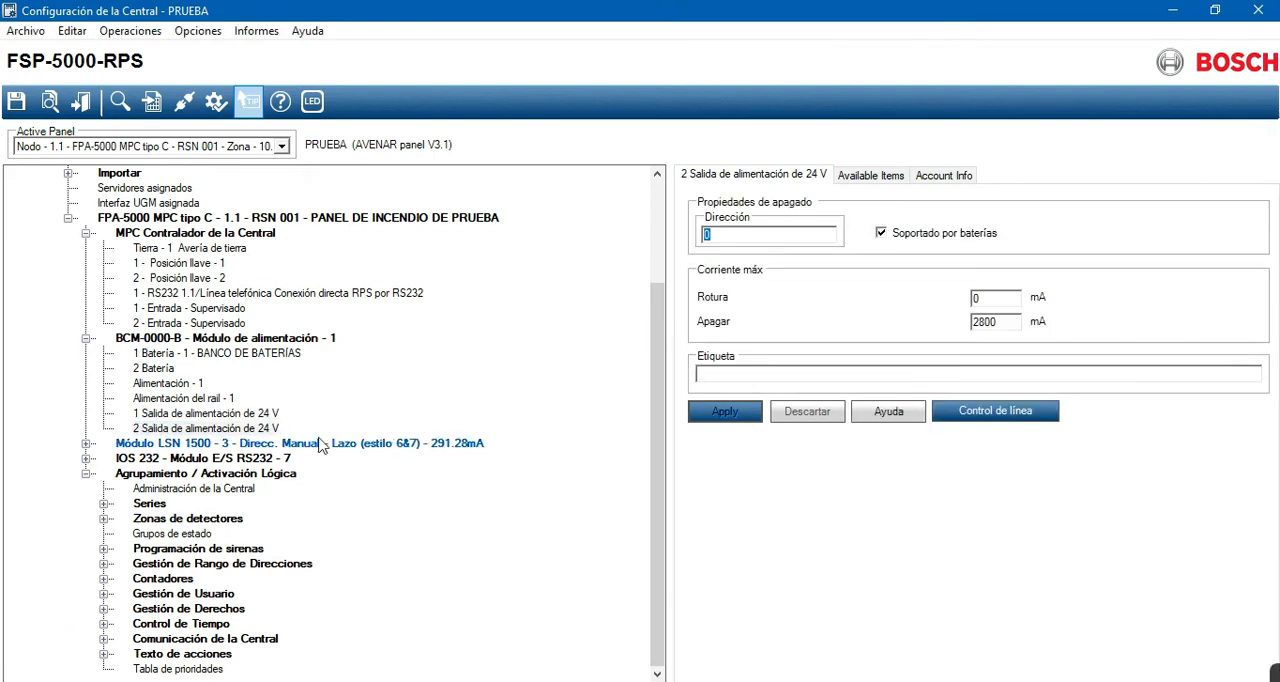
left_click(235, 429)
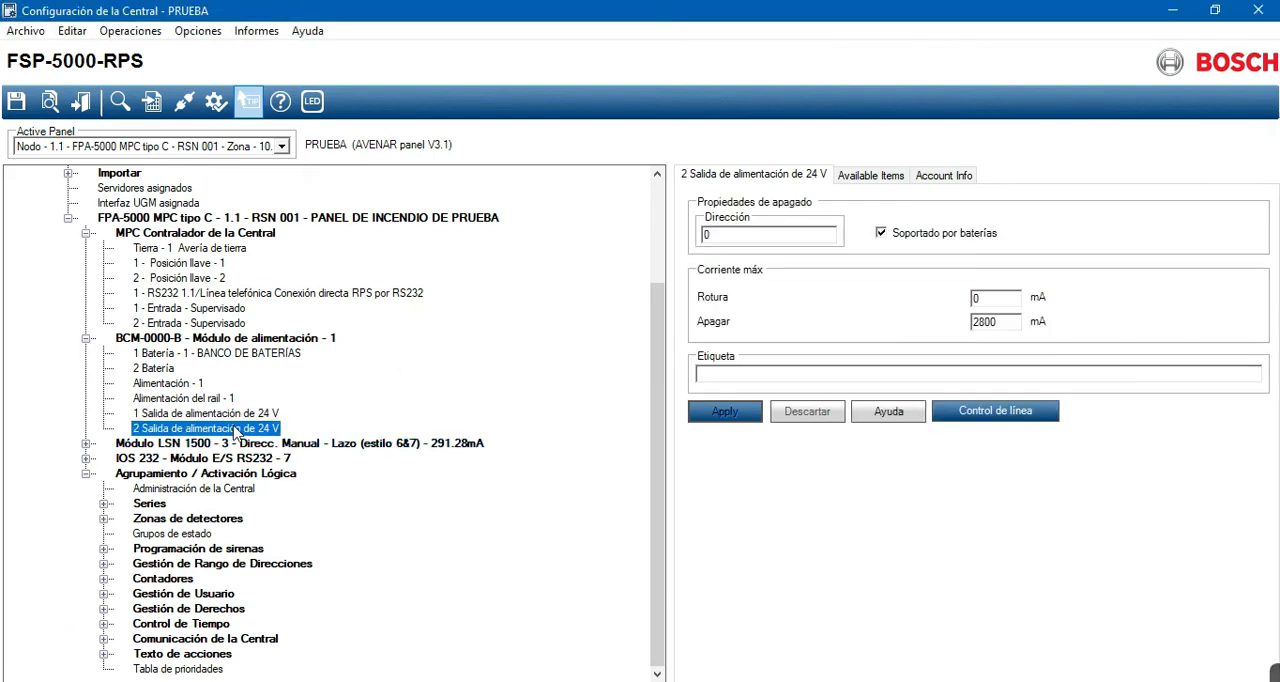
- Expand the LSN 1500 module and examine its topology options and current consumption
left_click(86, 445)
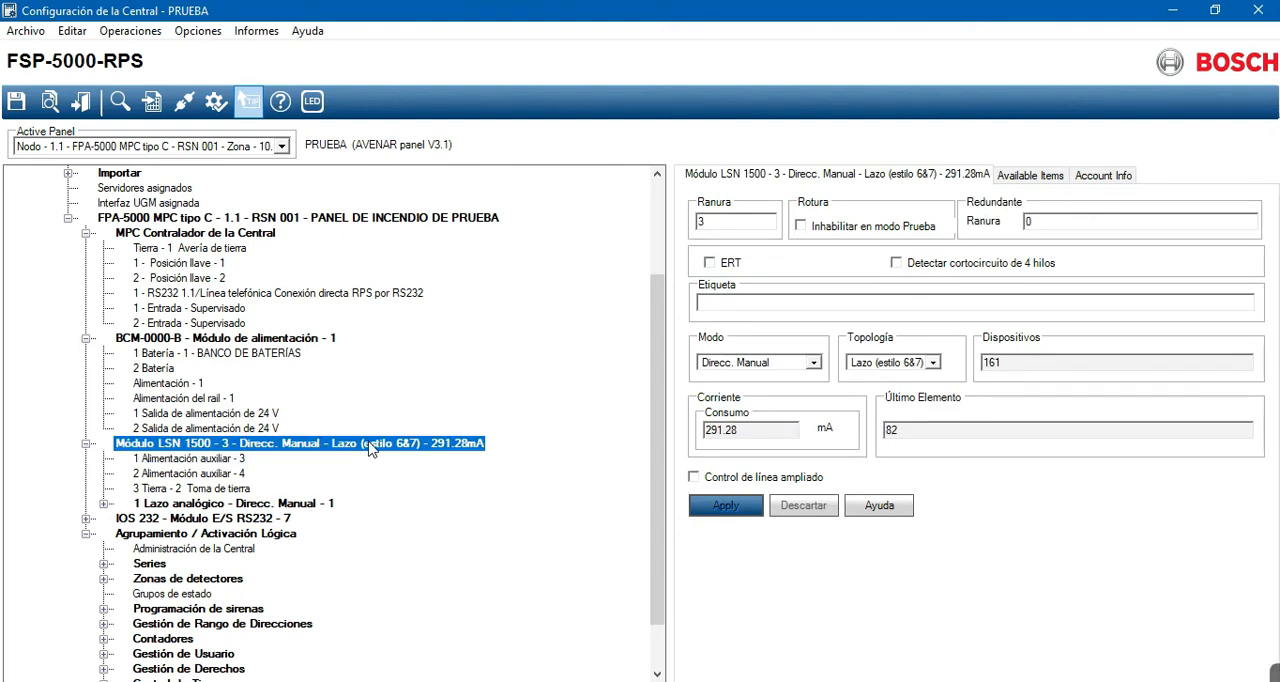
left_click(932, 363)
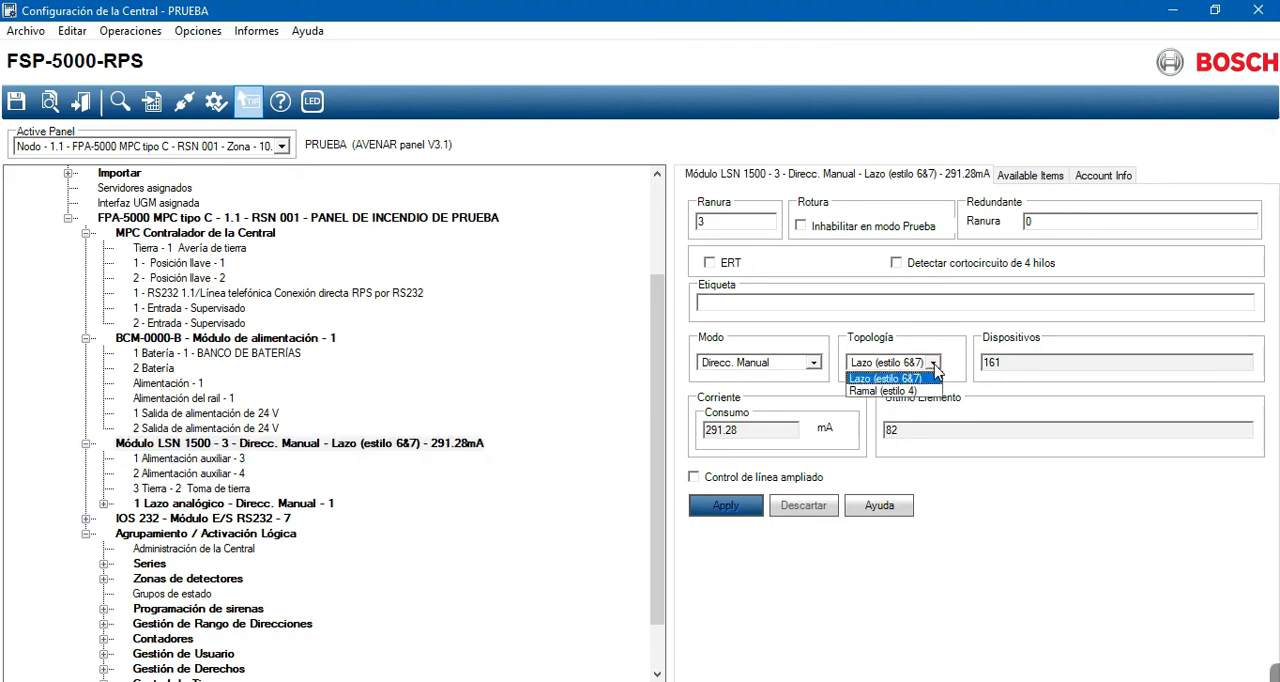
left_click(935, 366)
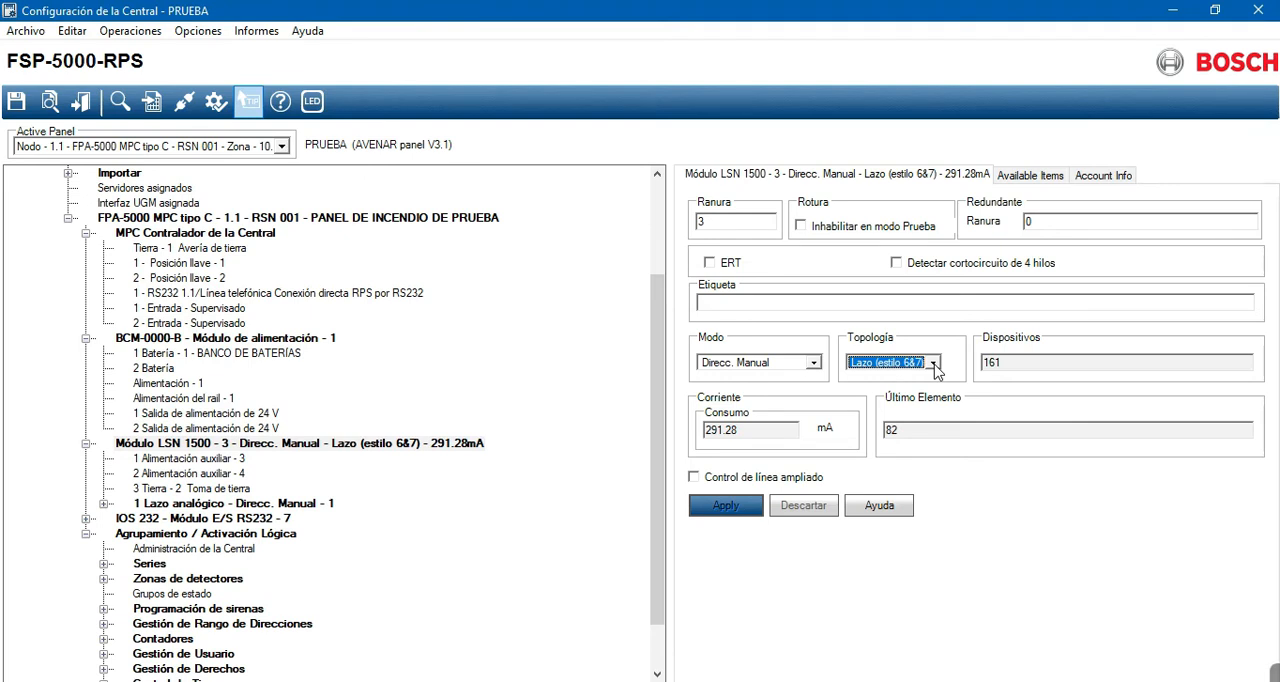
left_click_drag(745, 430, 692, 444)
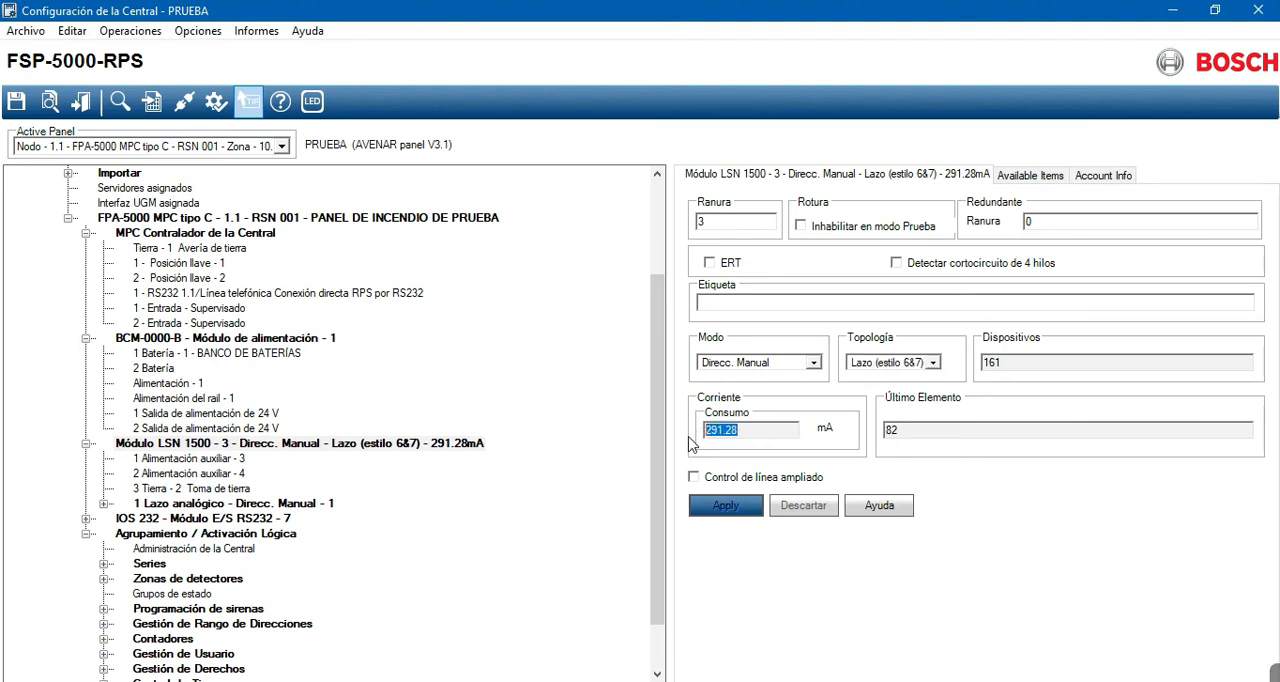
left_click(750, 430)
- Reselect Direcc. Manual as the LSN 1500 module's mode and save the pending changes while switching to auxiliary supply 1
left_click(814, 365)
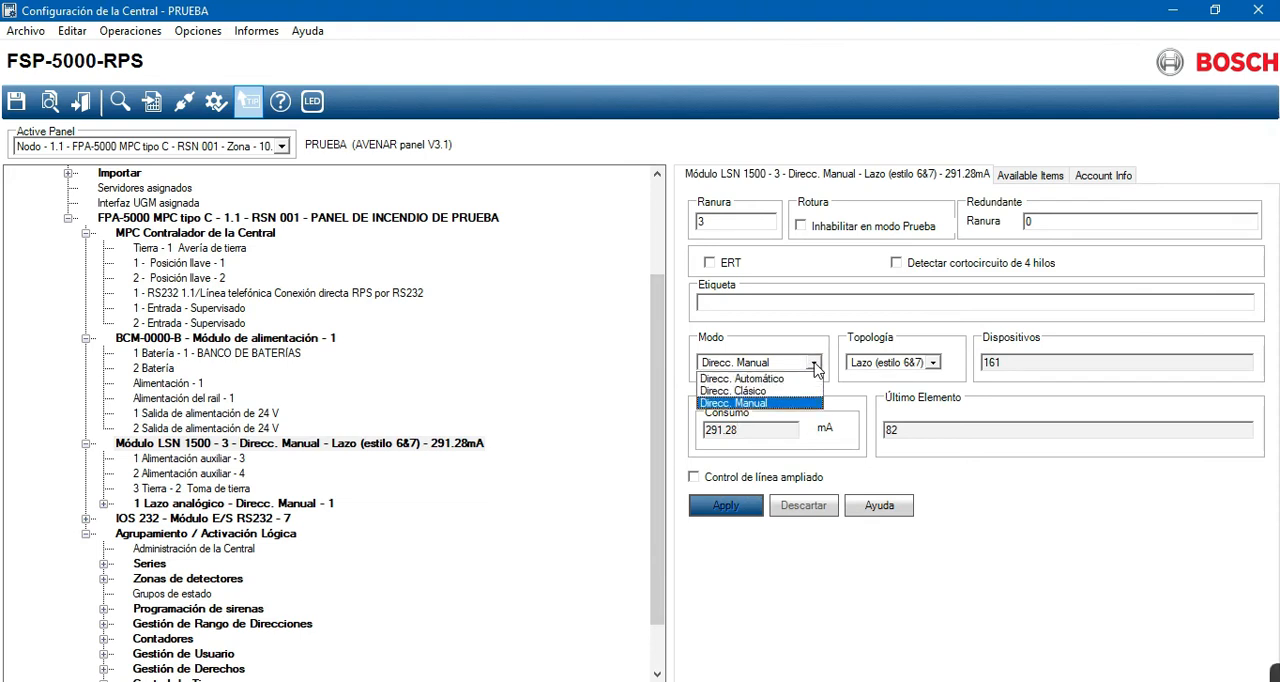
left_click(776, 404)
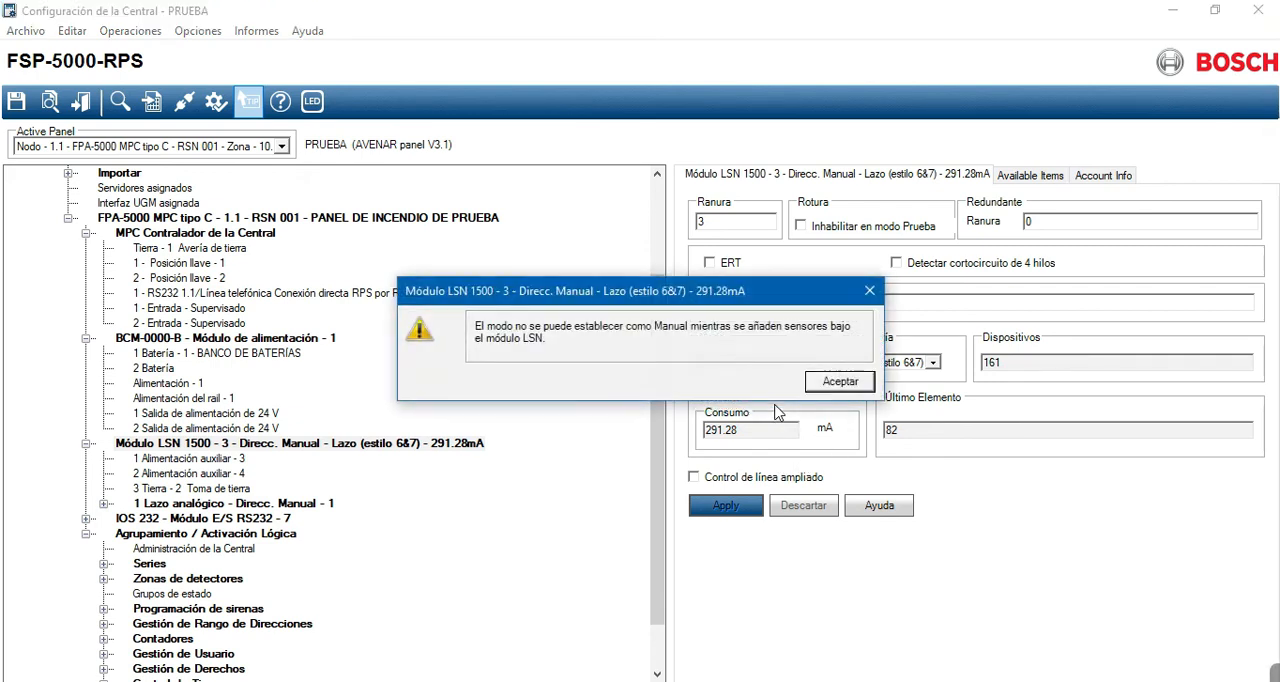
key("Return")
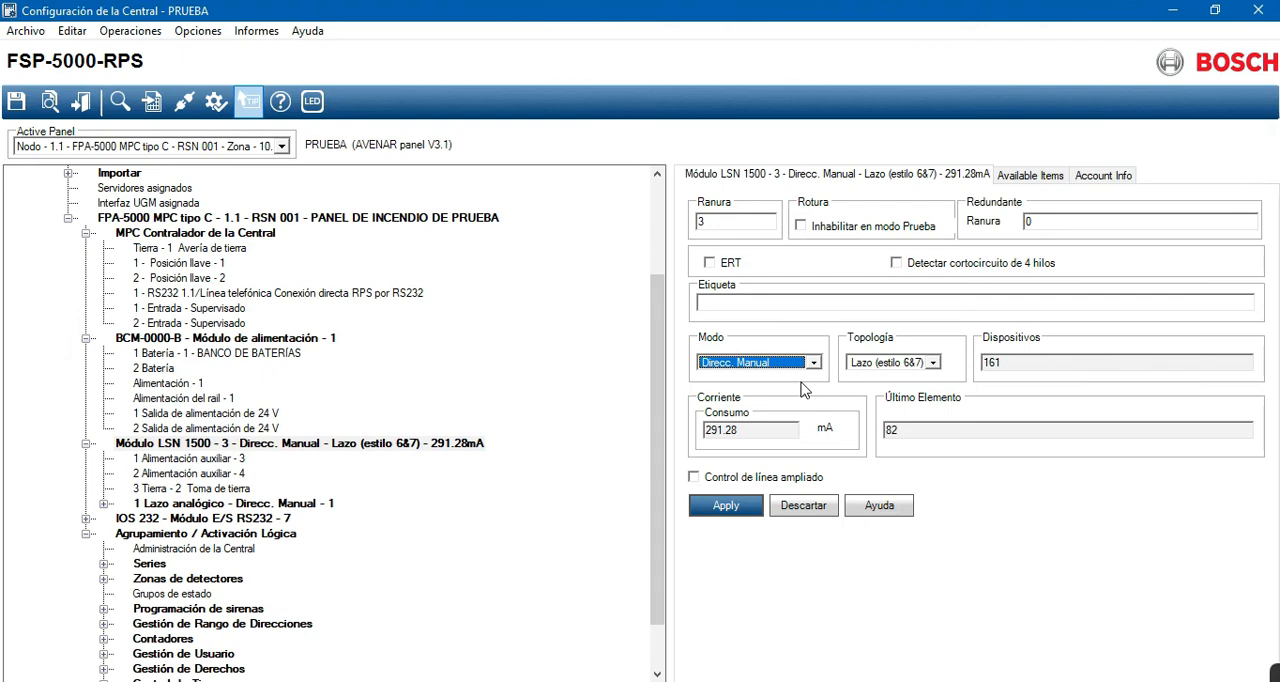
left_click(167, 460)
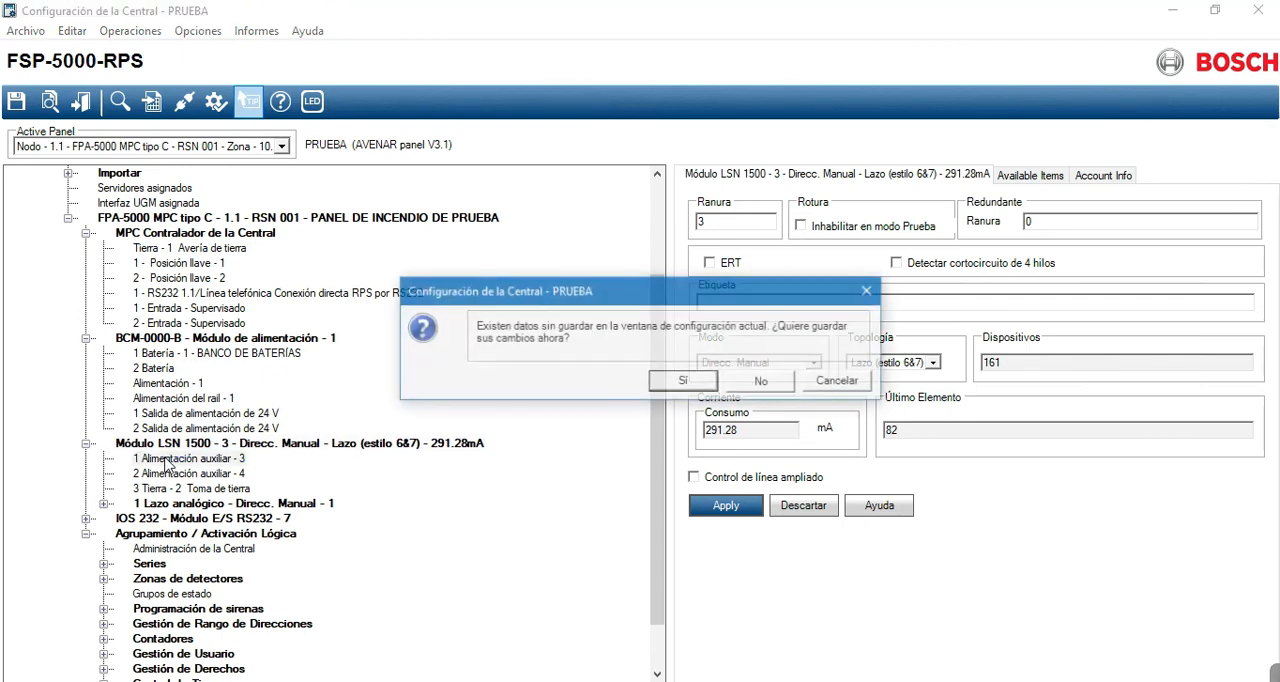
left_click(699, 385)
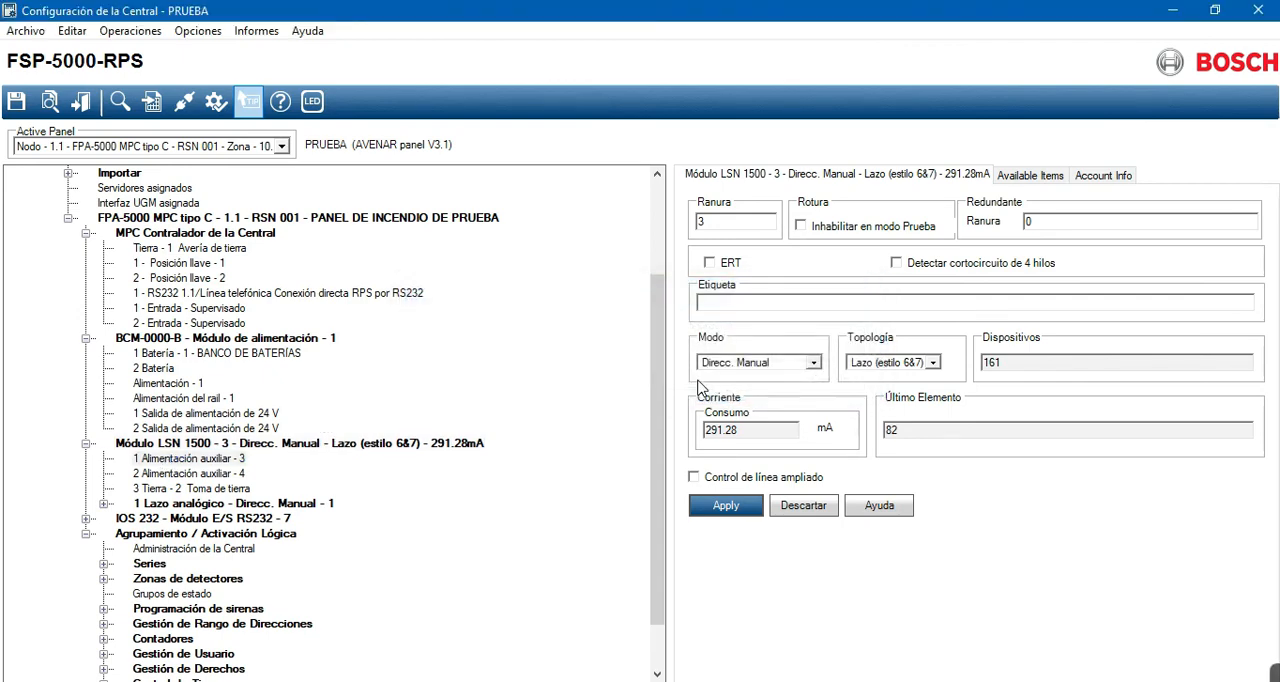
- Compare the address and label settings of auxiliary supplies 1 and 2 in the LSN 1500 module
left_click(187, 474)
left_click(190, 460)
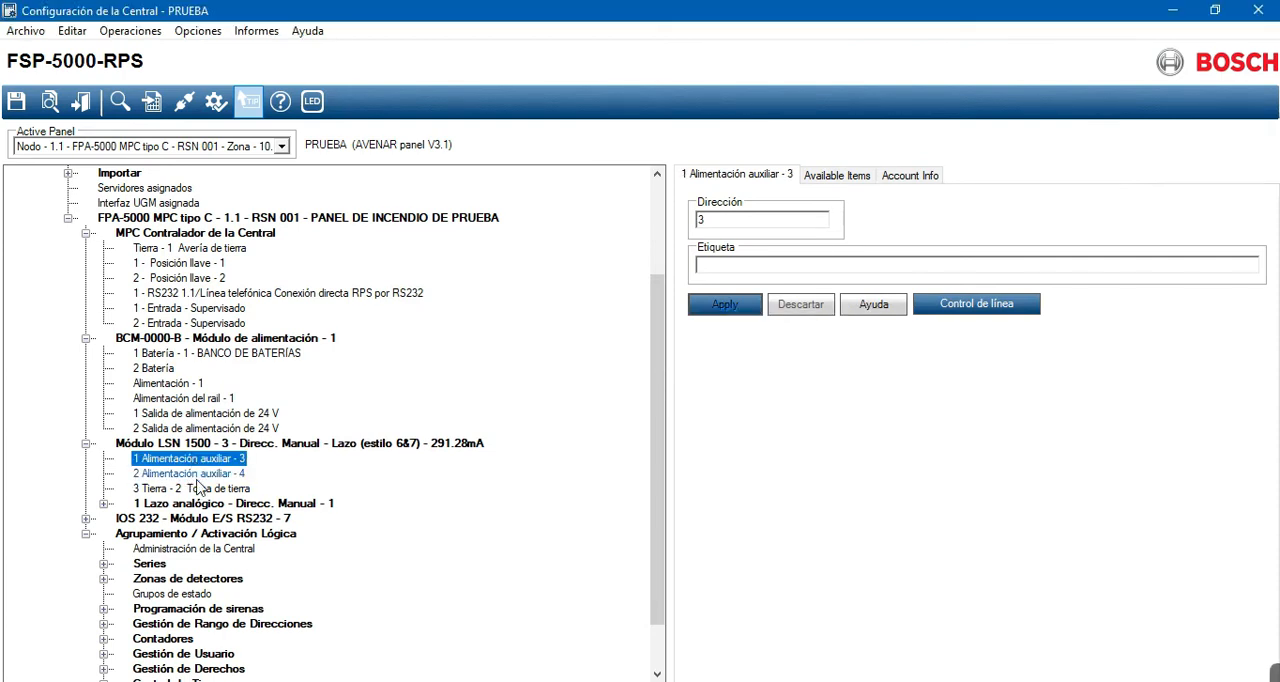
left_click(197, 478)
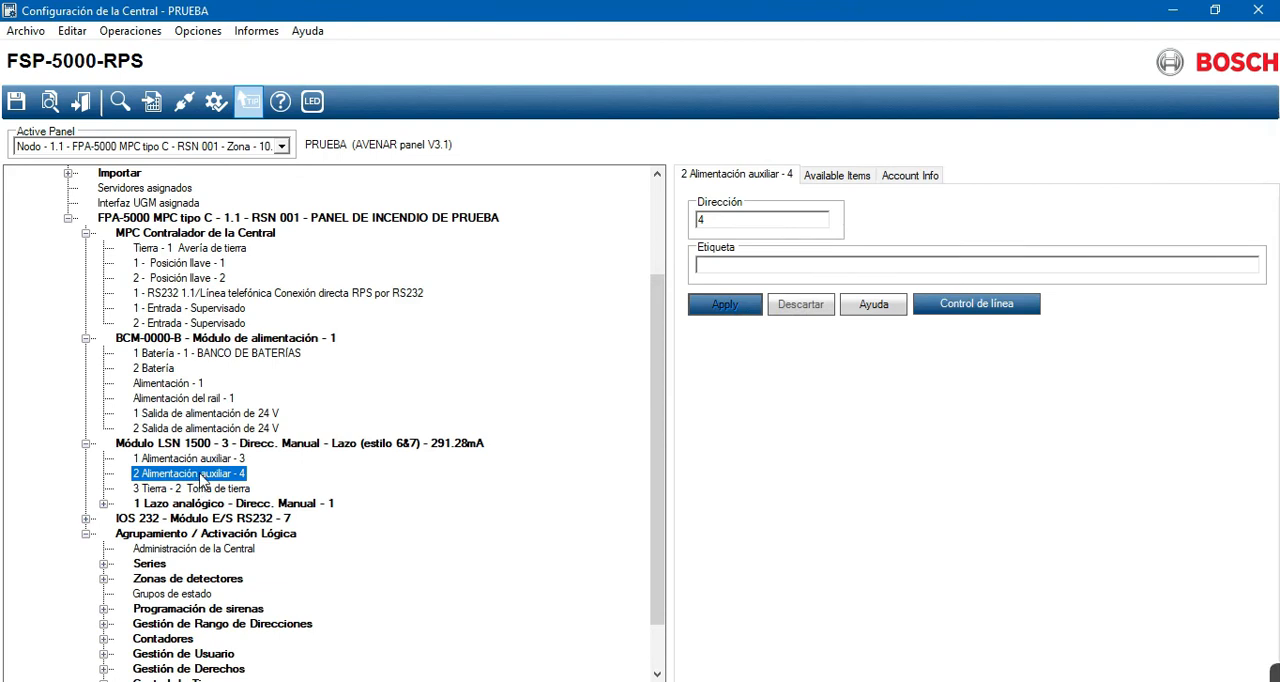
left_click(199, 460)
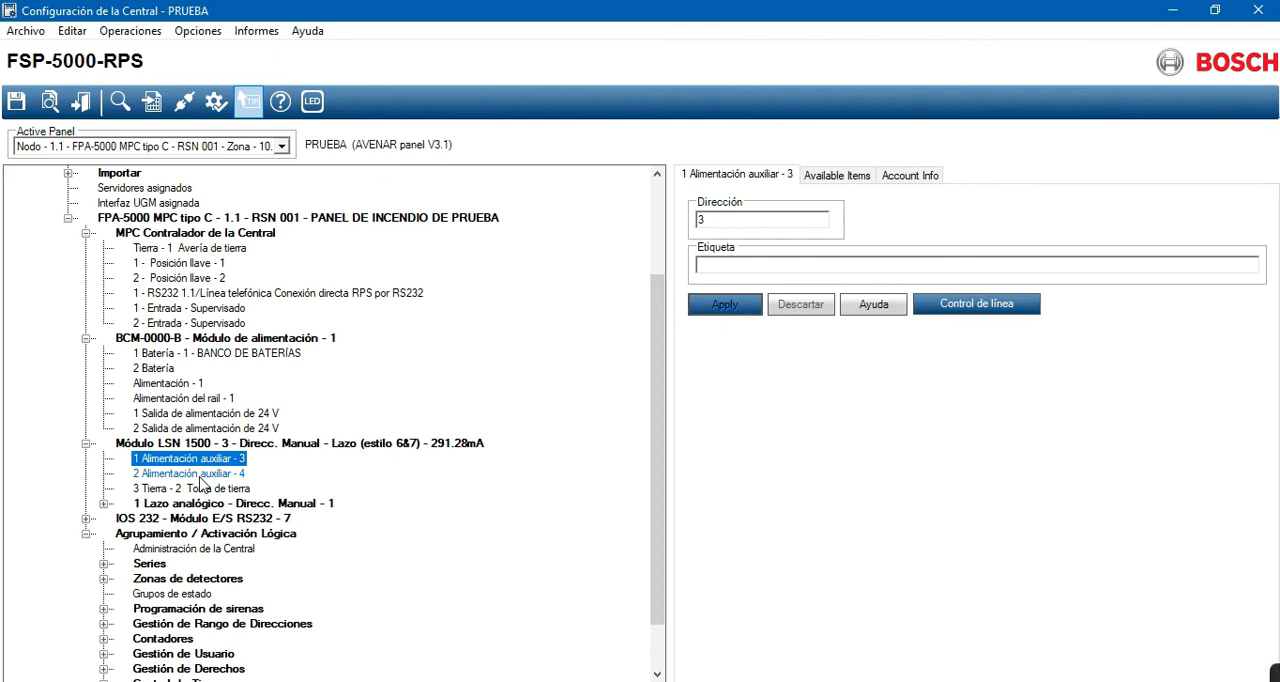
left_click(200, 476)
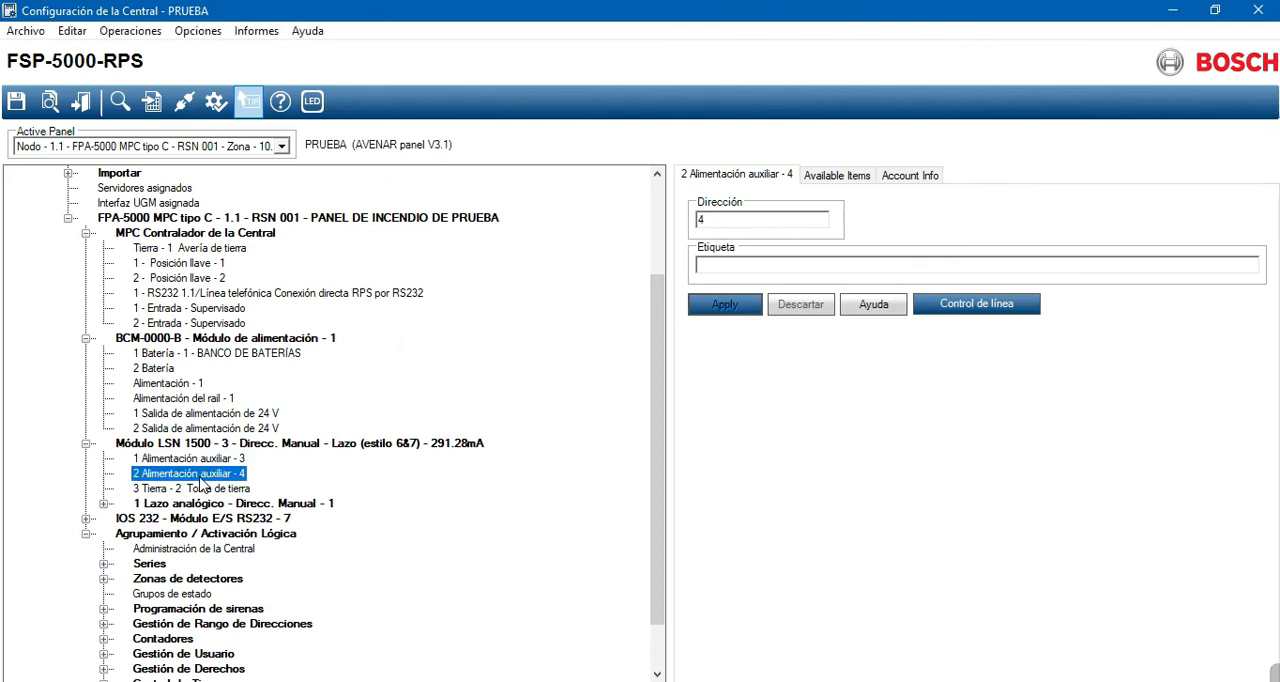
left_click(201, 461)
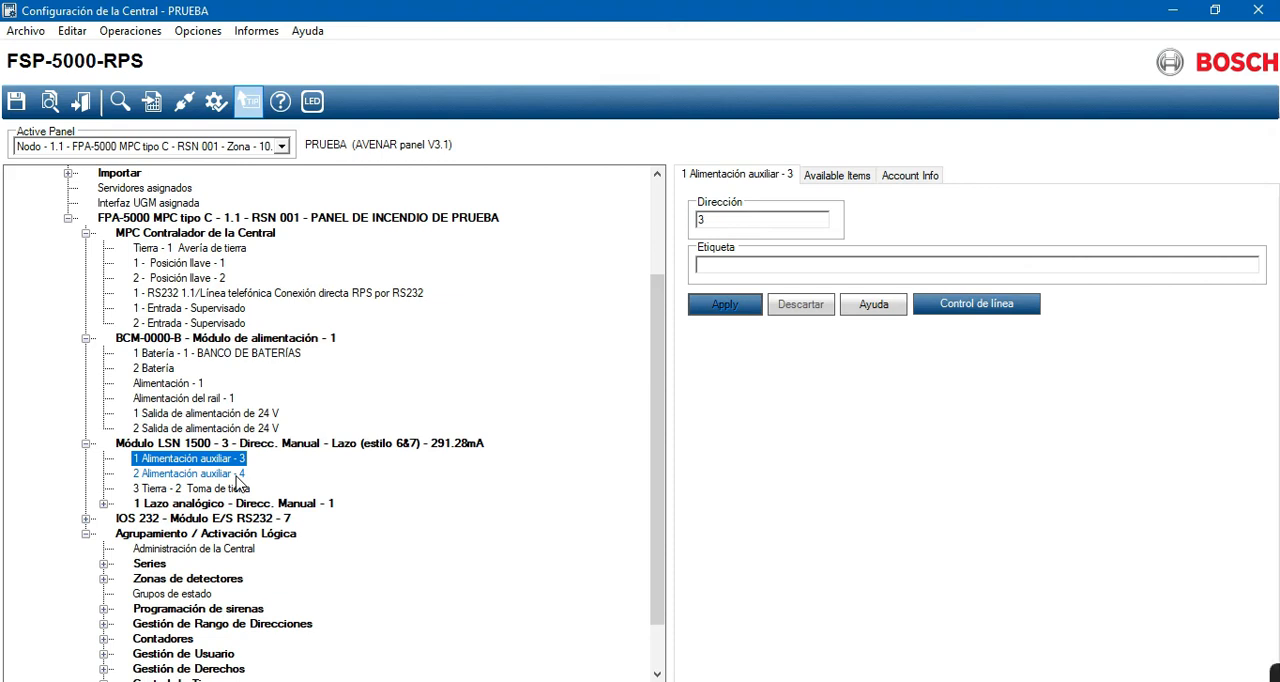
- Expand the analog loop to inspect the FLM-420-RLV1-D relay module and the reception smoke detector, and collapse the loop again
left_click(103, 505)
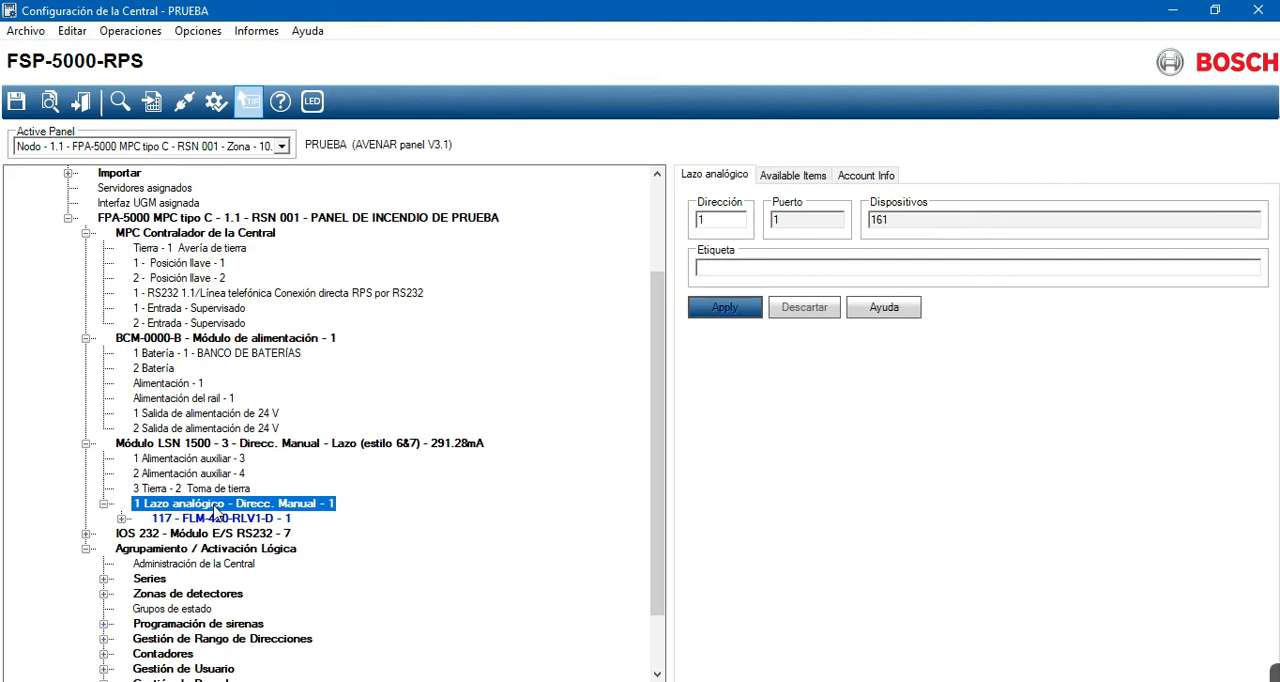
left_click(120, 520)
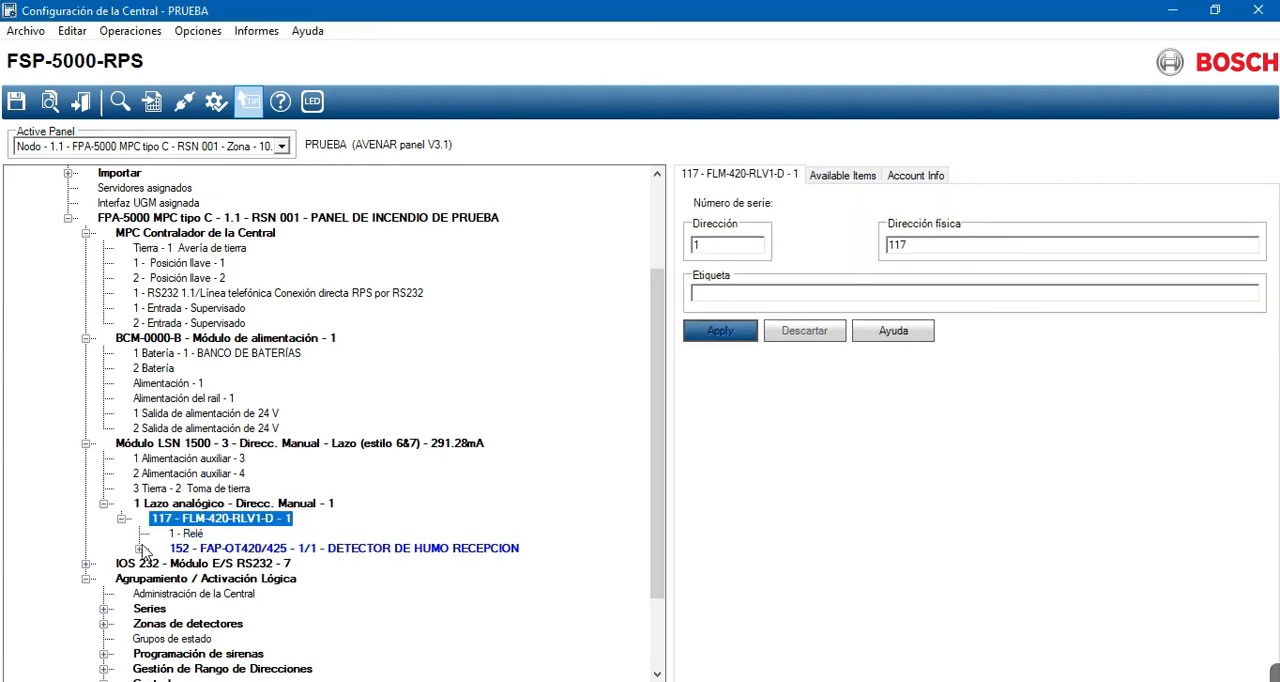
left_click(141, 549)
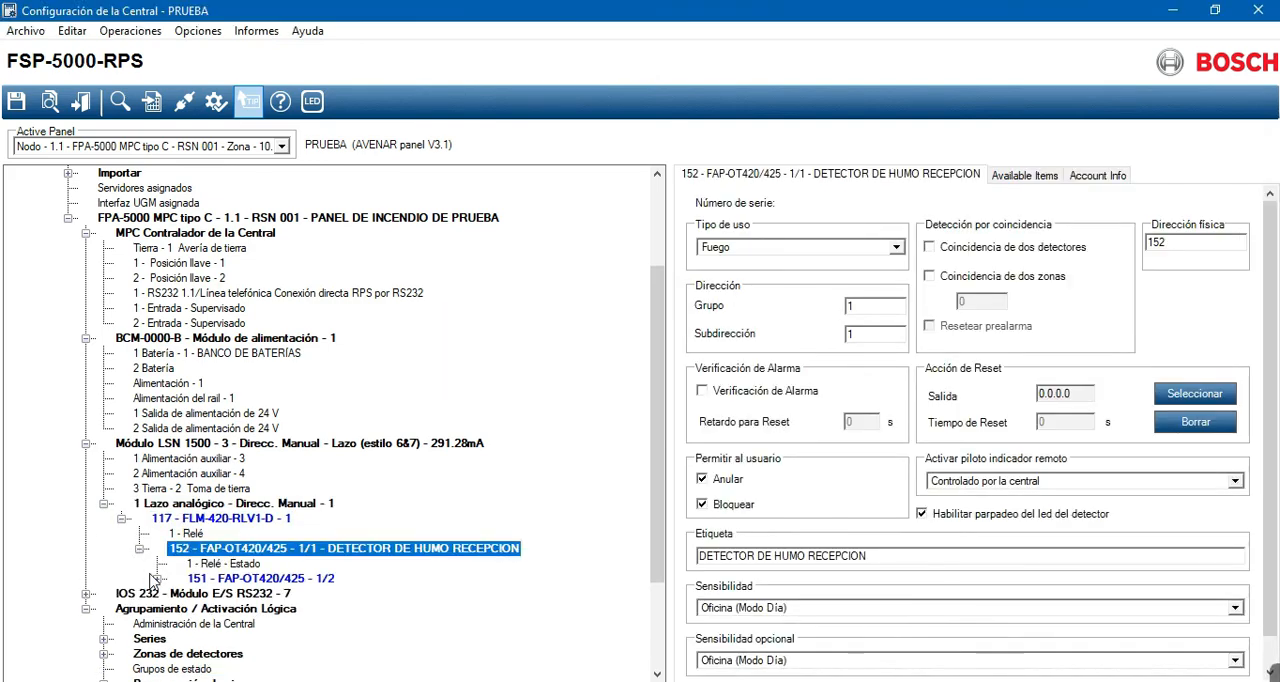
left_click(141, 549)
left_click(121, 519)
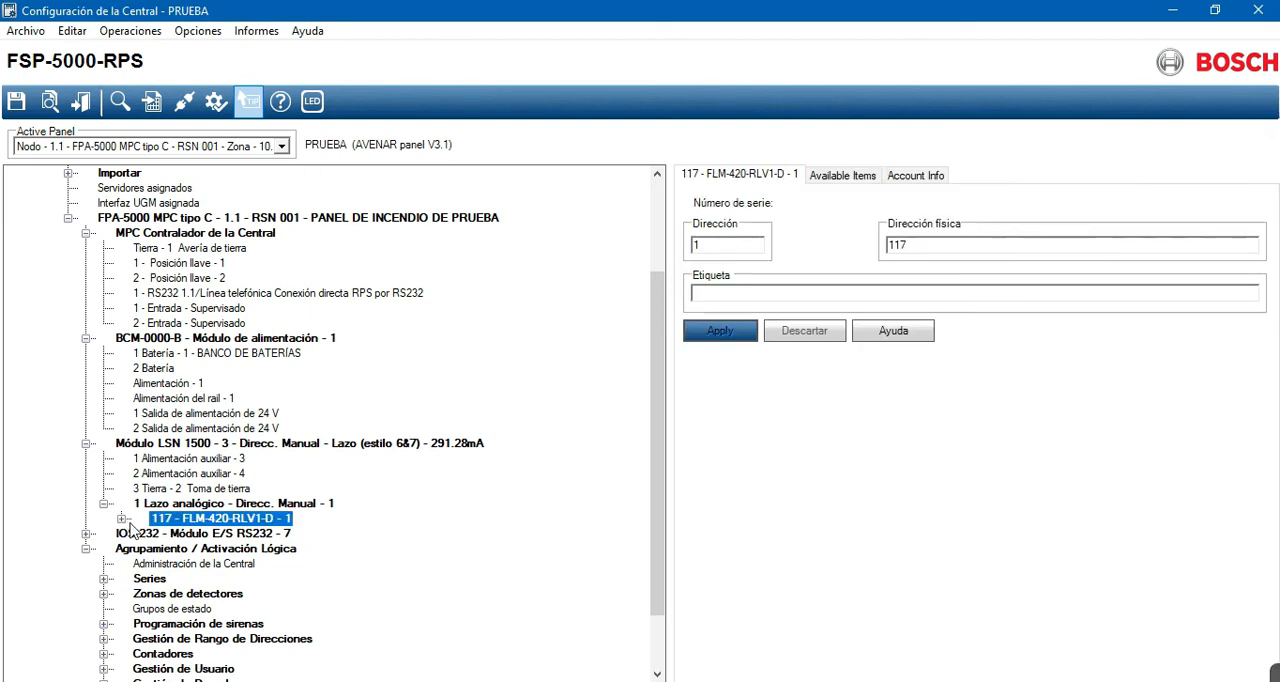
left_click(104, 504)
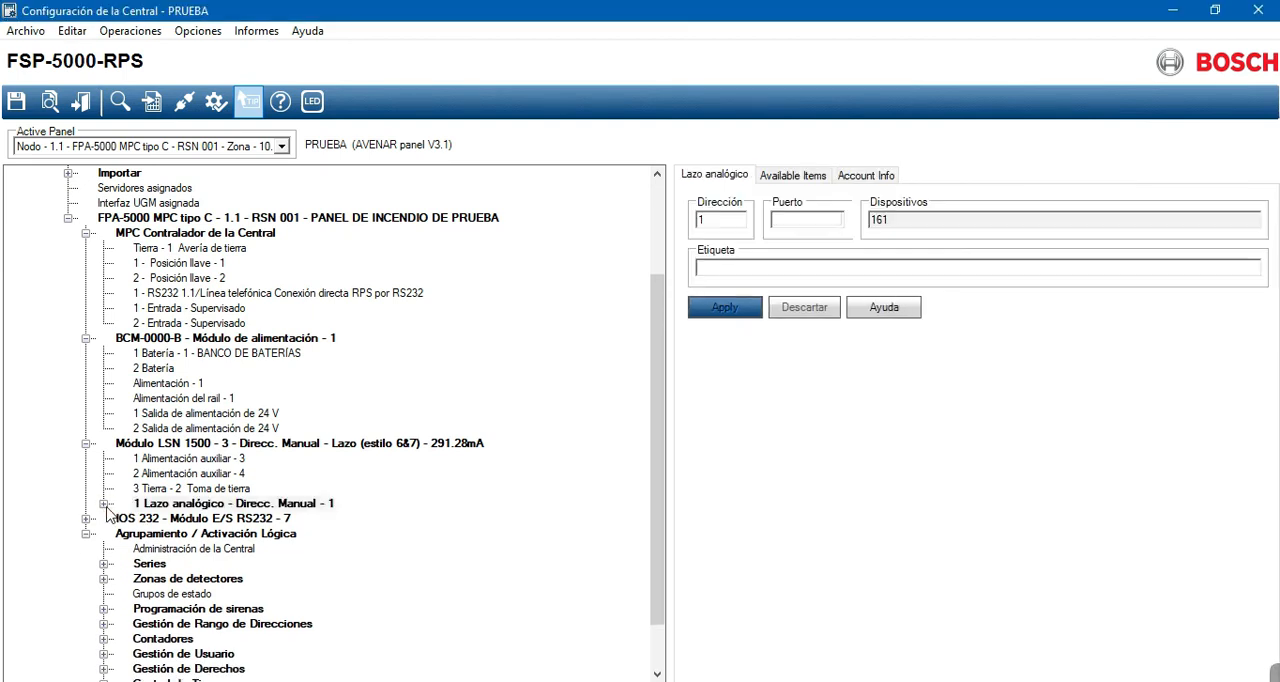
- Expand the IOS 232 I/O module and inspect the connection and label settings of its two RS232 ports
scroll(167, 482, "down", 2)
left_click(168, 460)
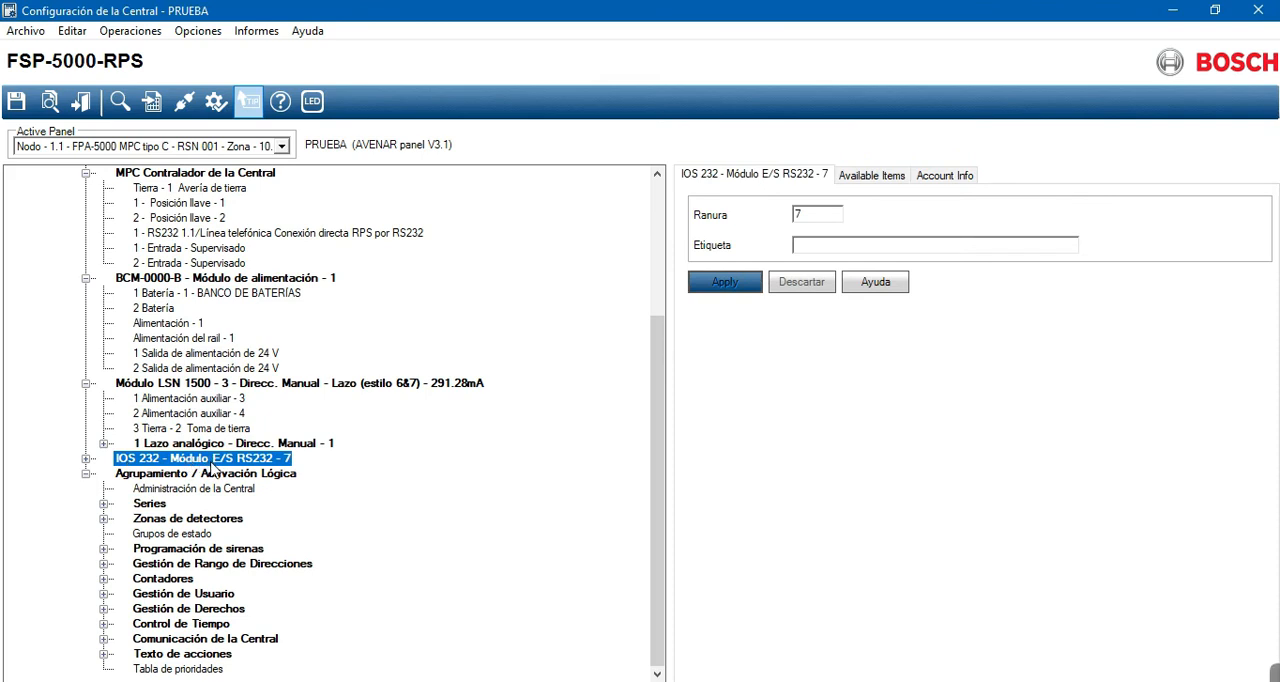
left_click(87, 458)
left_click(156, 488)
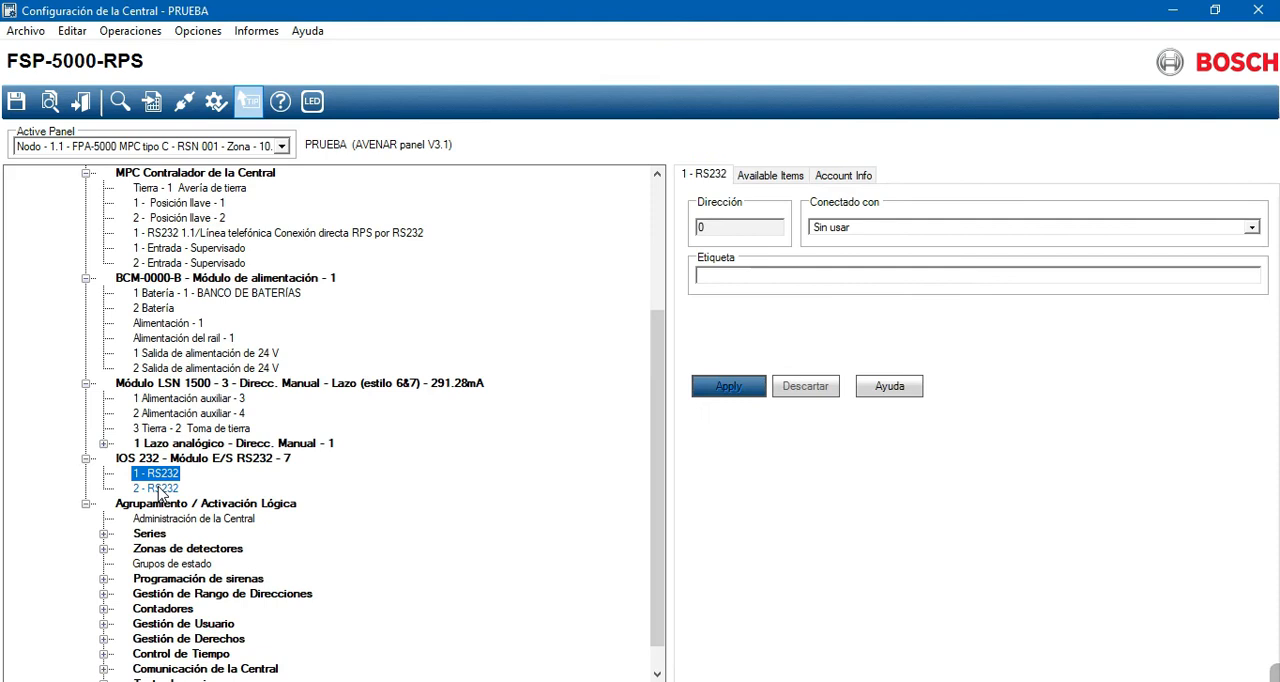
key("Up")
left_click(165, 489)
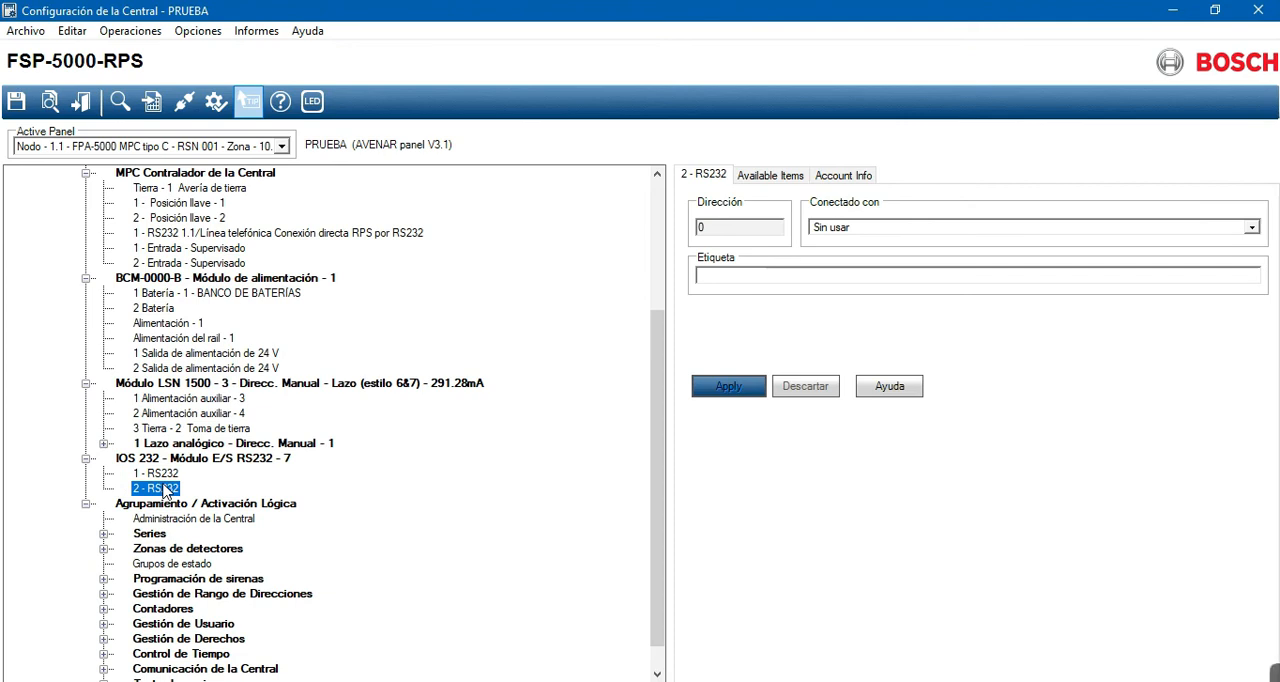
left_click(160, 474)
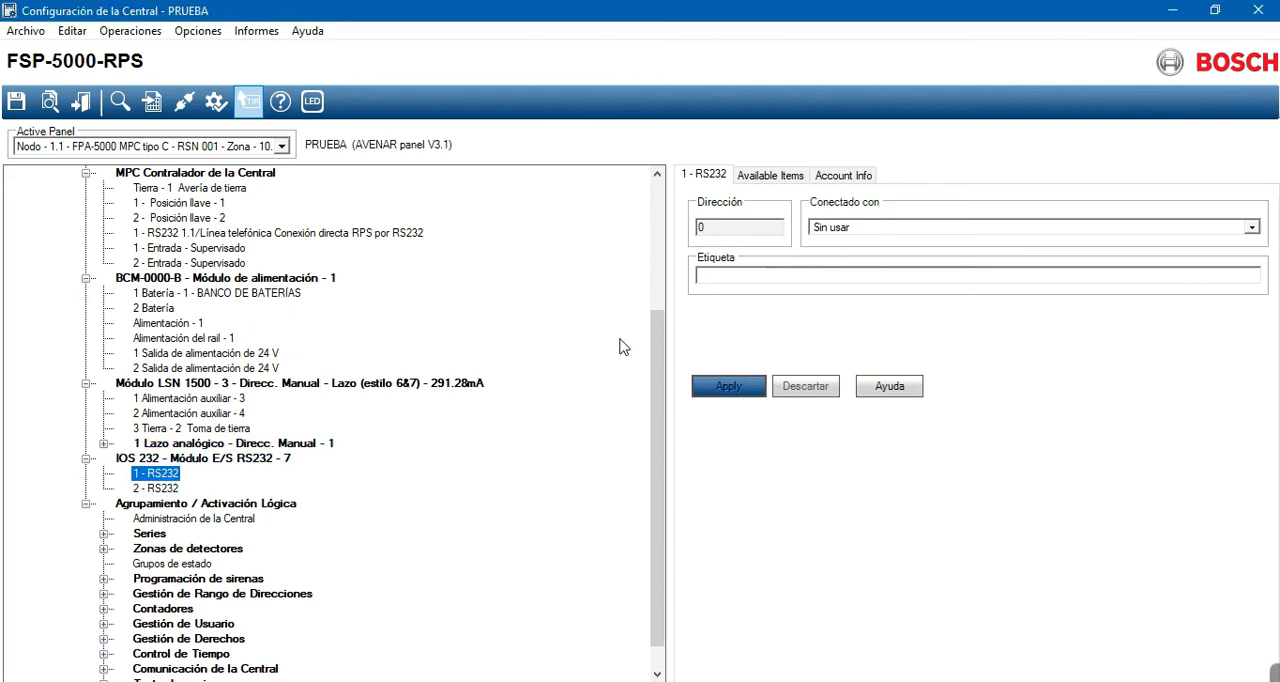
left_click(732, 280)
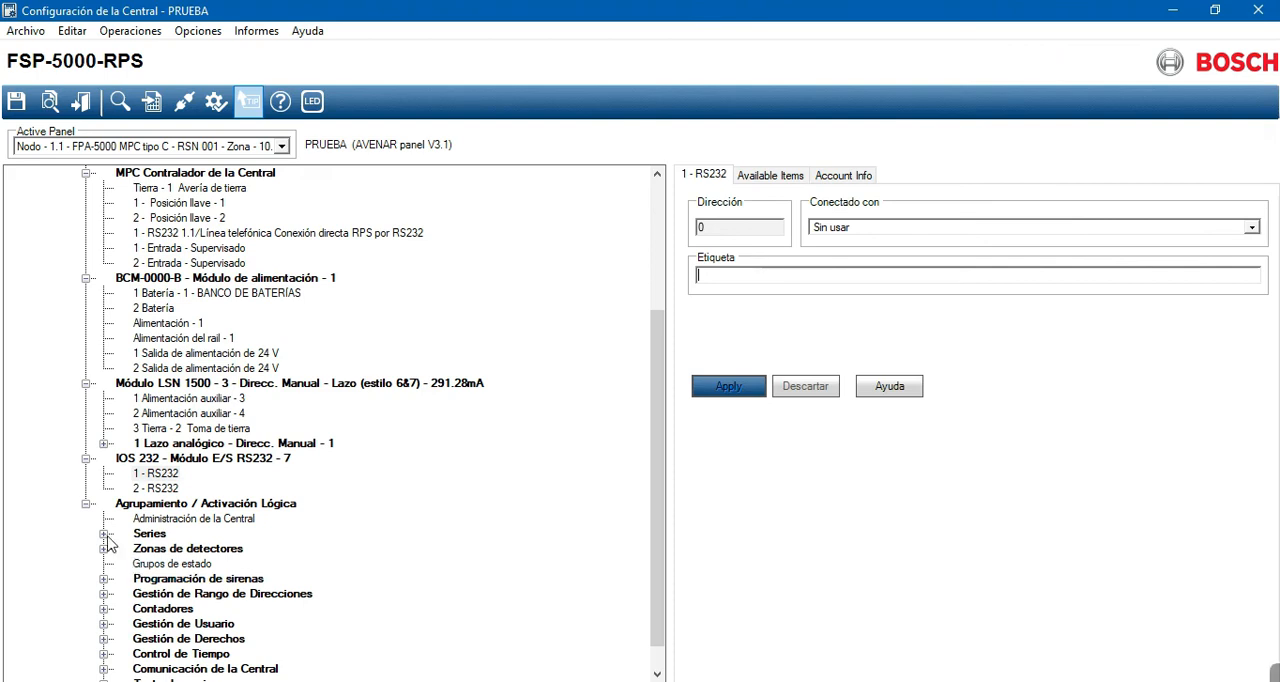
- Expand Series under Agrupamiento / Activación Lógica to view its groups, and collapse it again
left_click(138, 505)
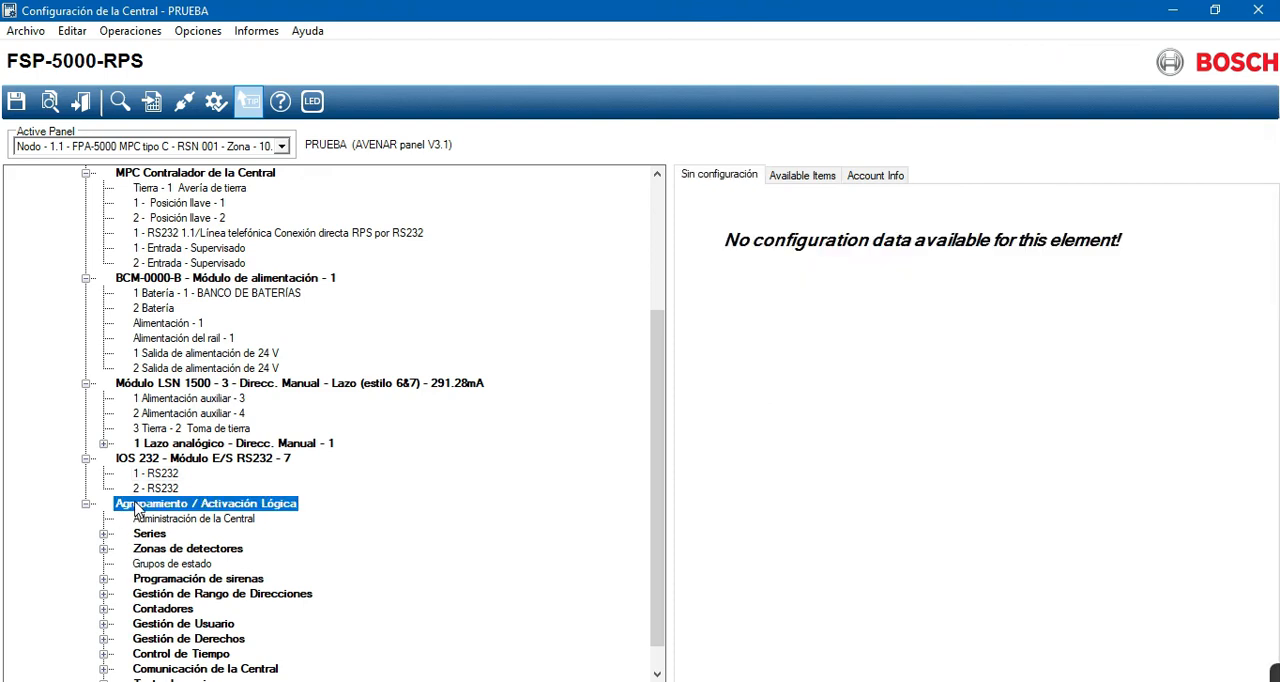
scroll(138, 510, "down", 1)
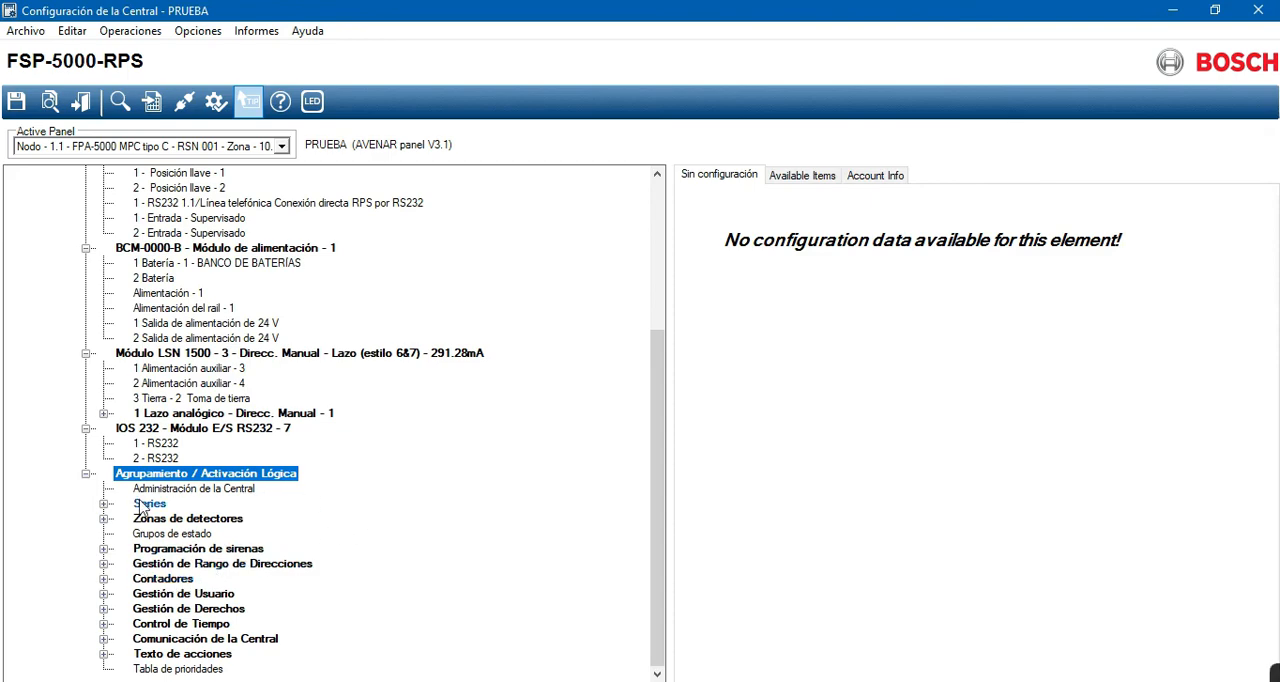
left_click(106, 505)
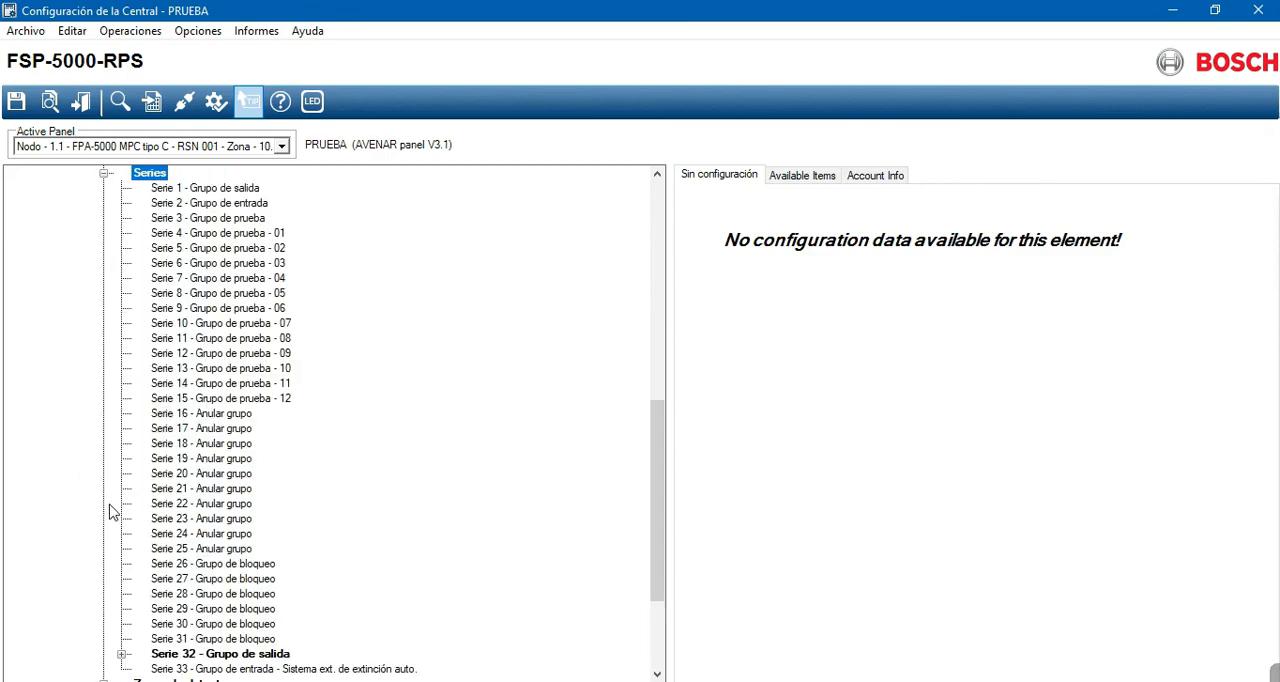
left_click(104, 174)
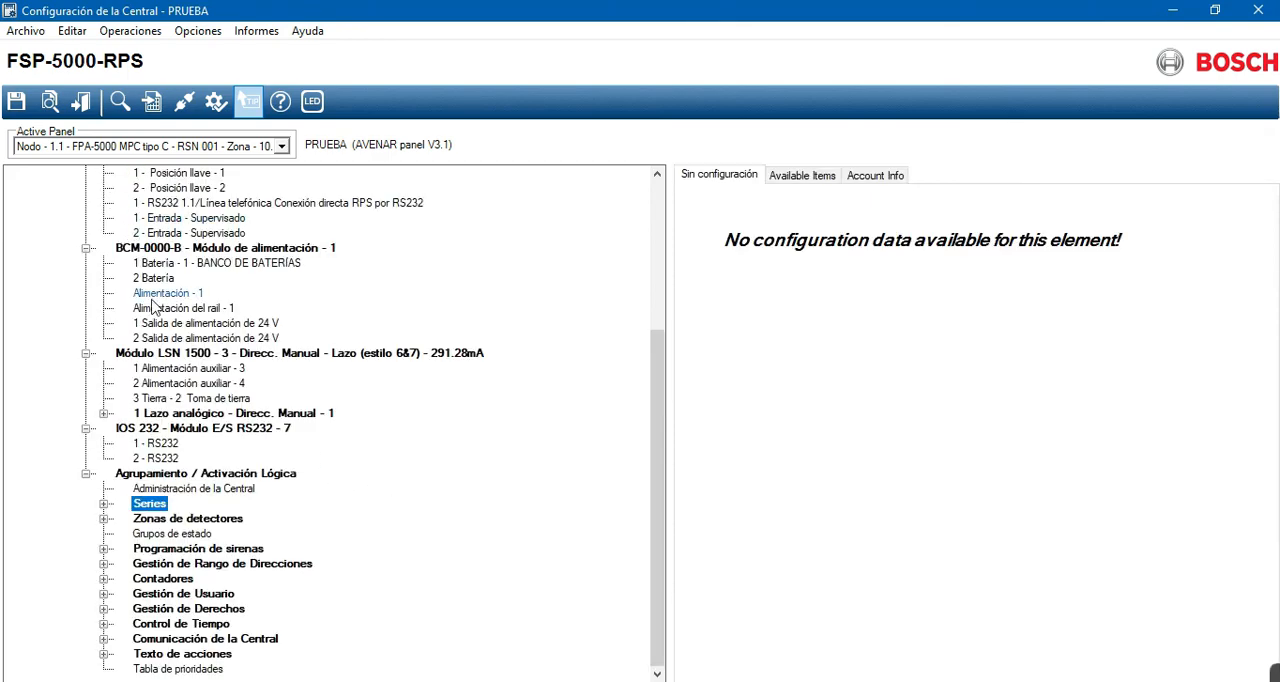
- Expand and collapse Zonas de detectores and Programación de sirenas to view their contents
left_click(172, 519)
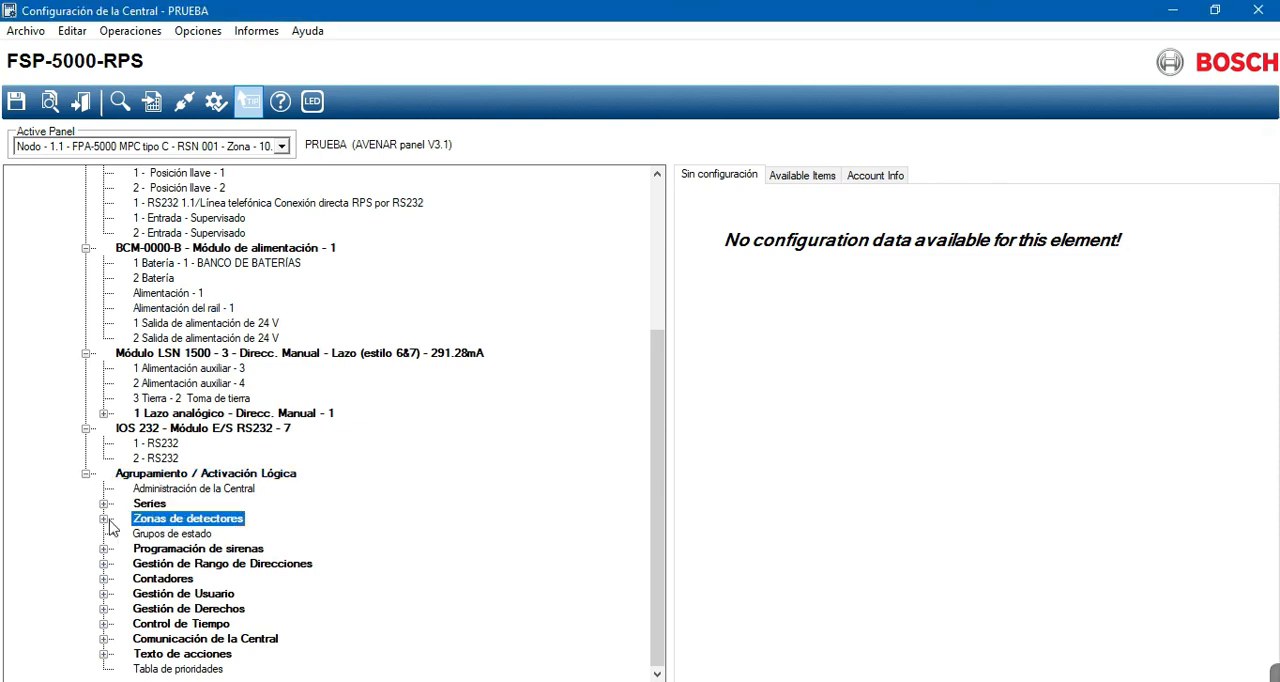
left_click(104, 519)
left_click(104, 188)
left_click(104, 549)
left_click(105, 330)
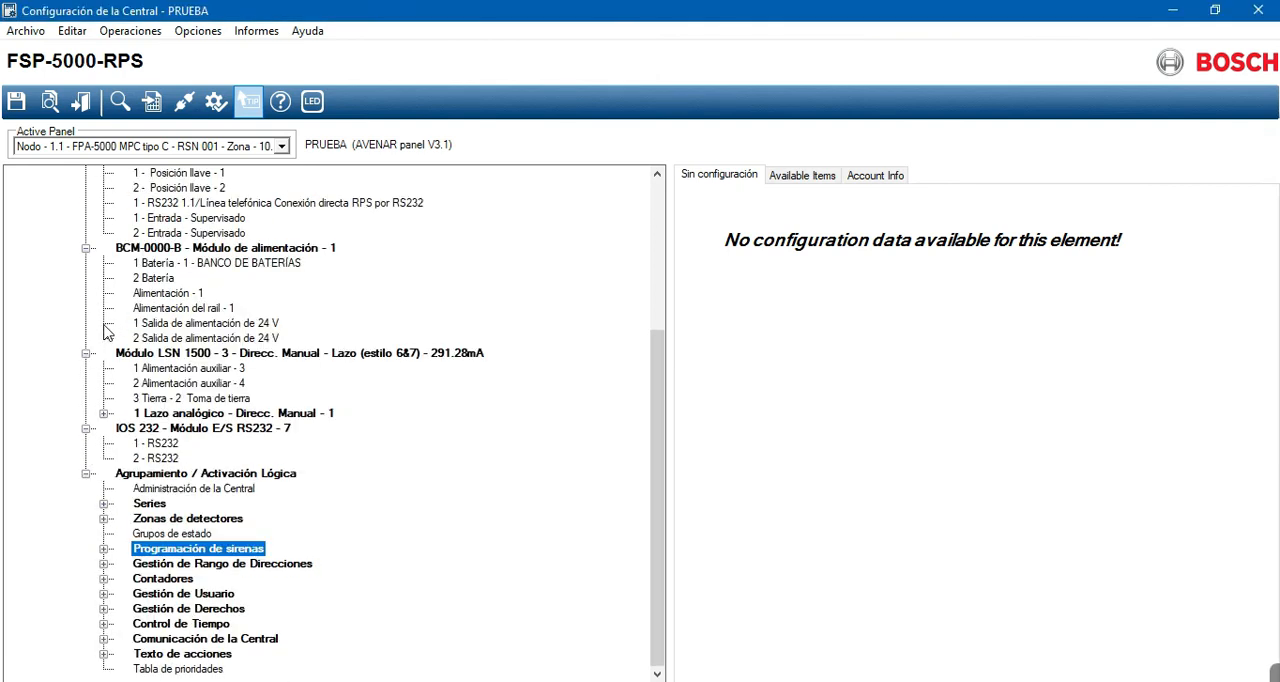
- Expand Gestión de Rango de Direcciones, Contadores and Gestión de Usuario to view their entries and user settings
left_click(104, 564)
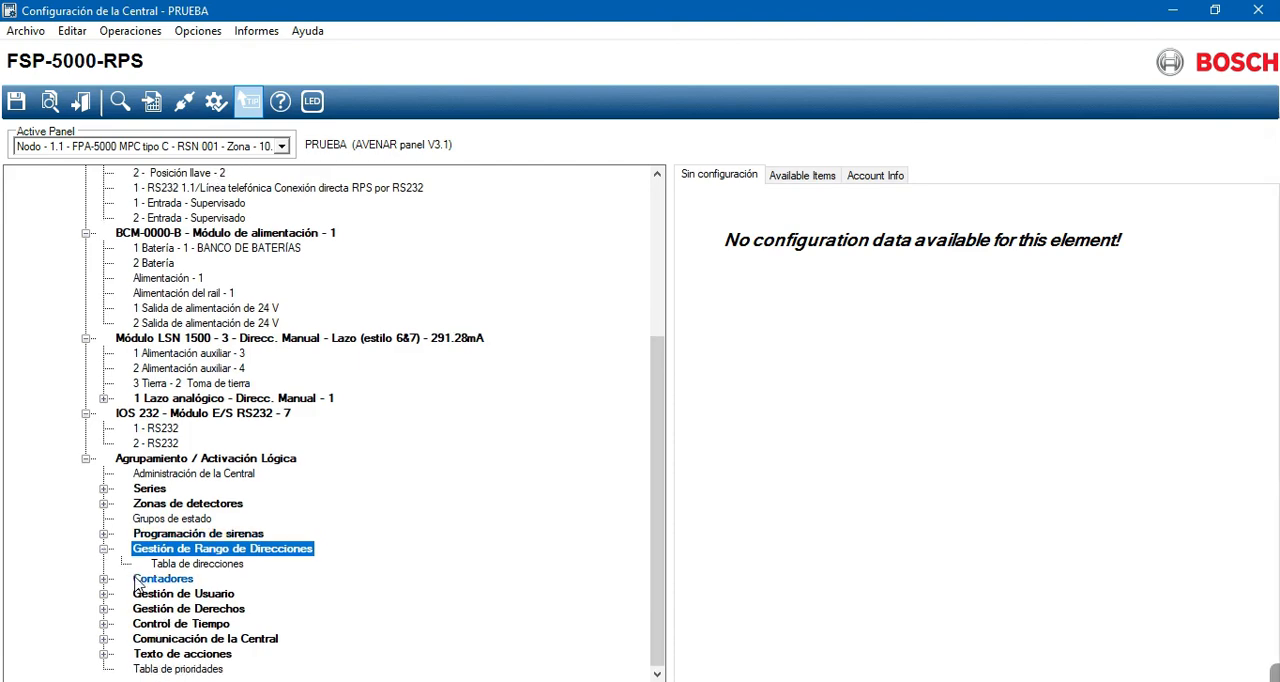
left_click(106, 580)
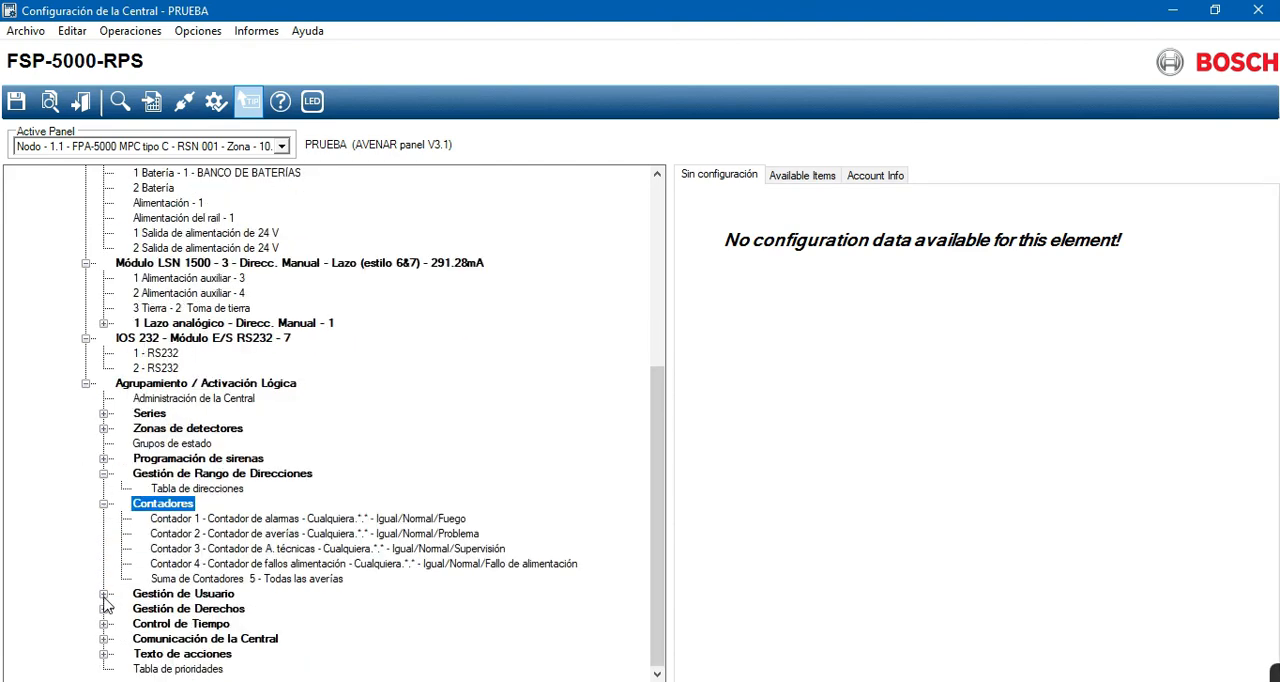
left_click(104, 595)
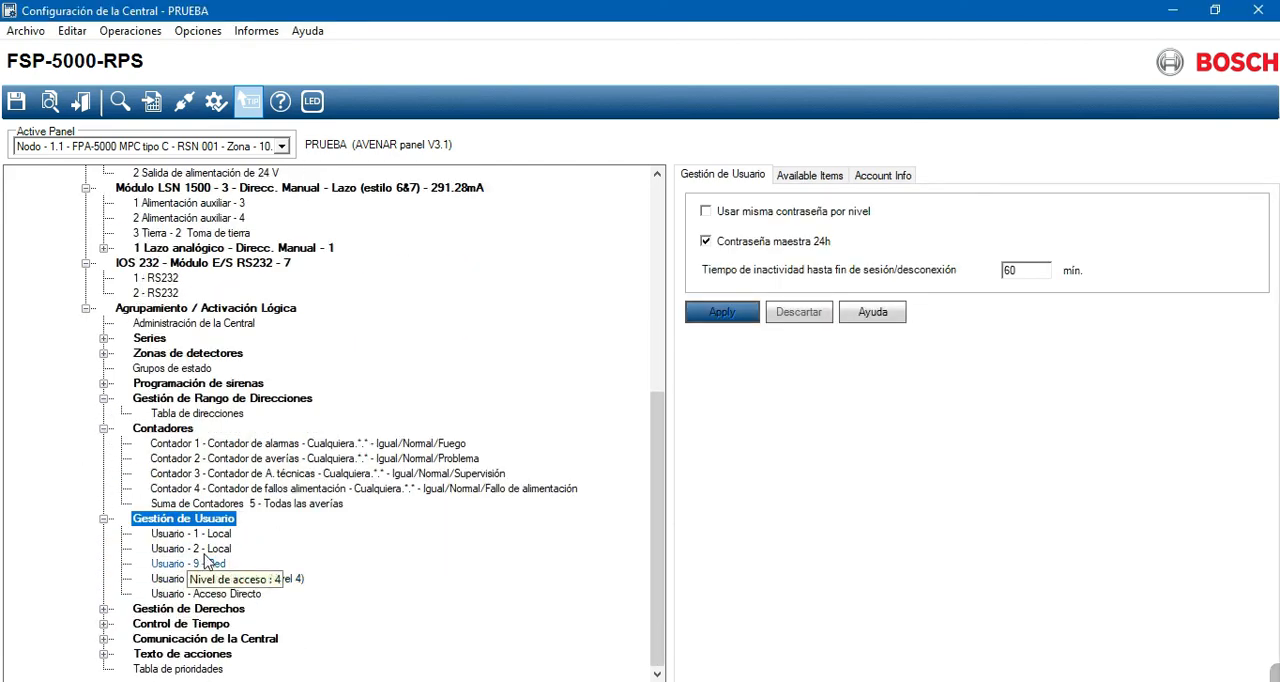
- Expand Gestión de Derechos, view the rights assigned to Nivel 1, and collapse that level again
left_click(105, 609)
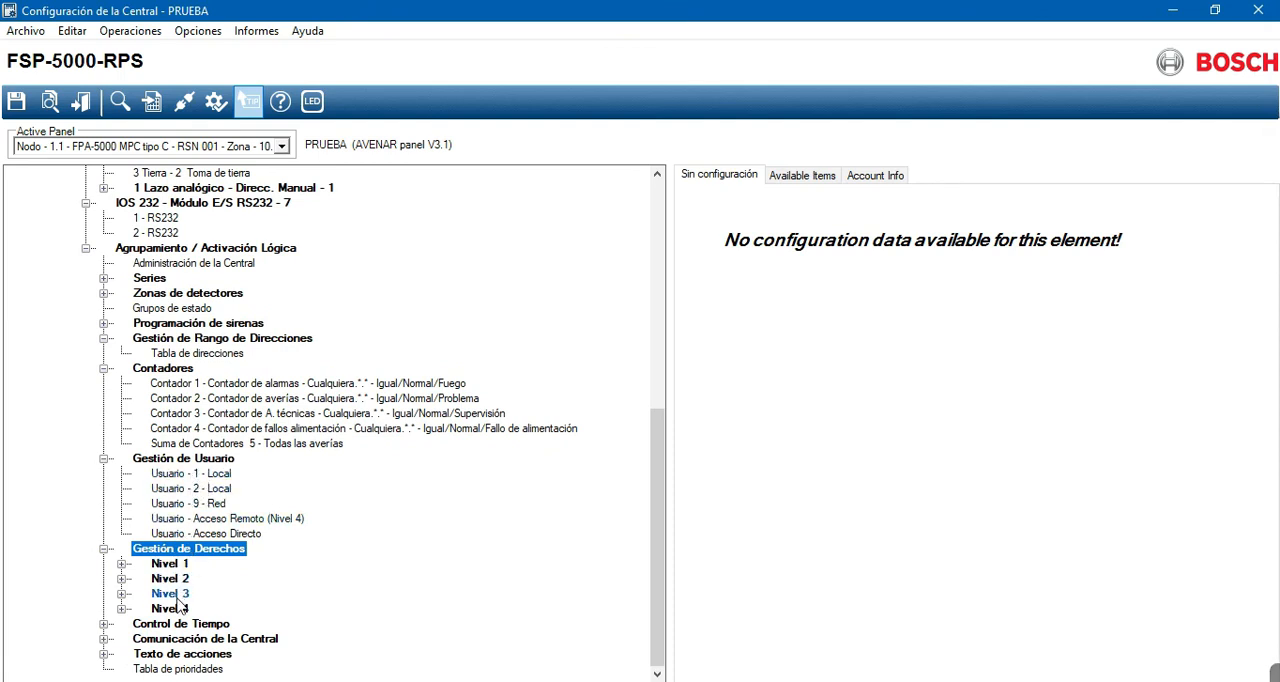
left_click(121, 564)
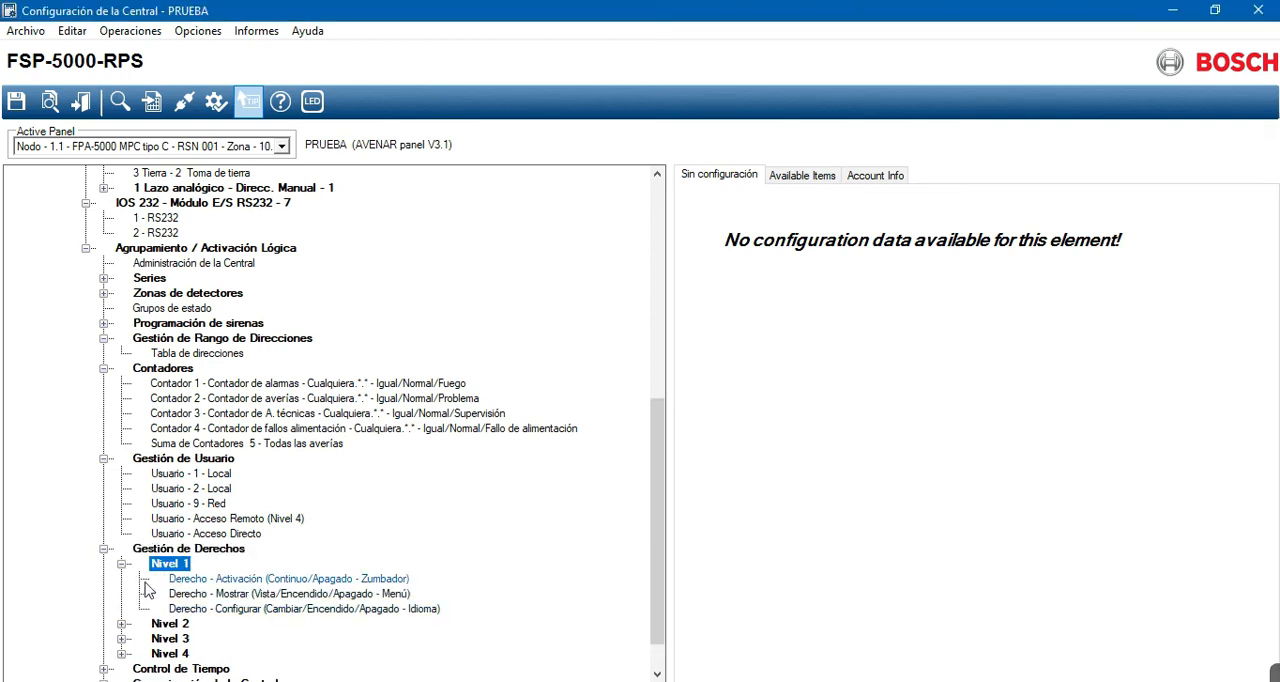
left_click(121, 564)
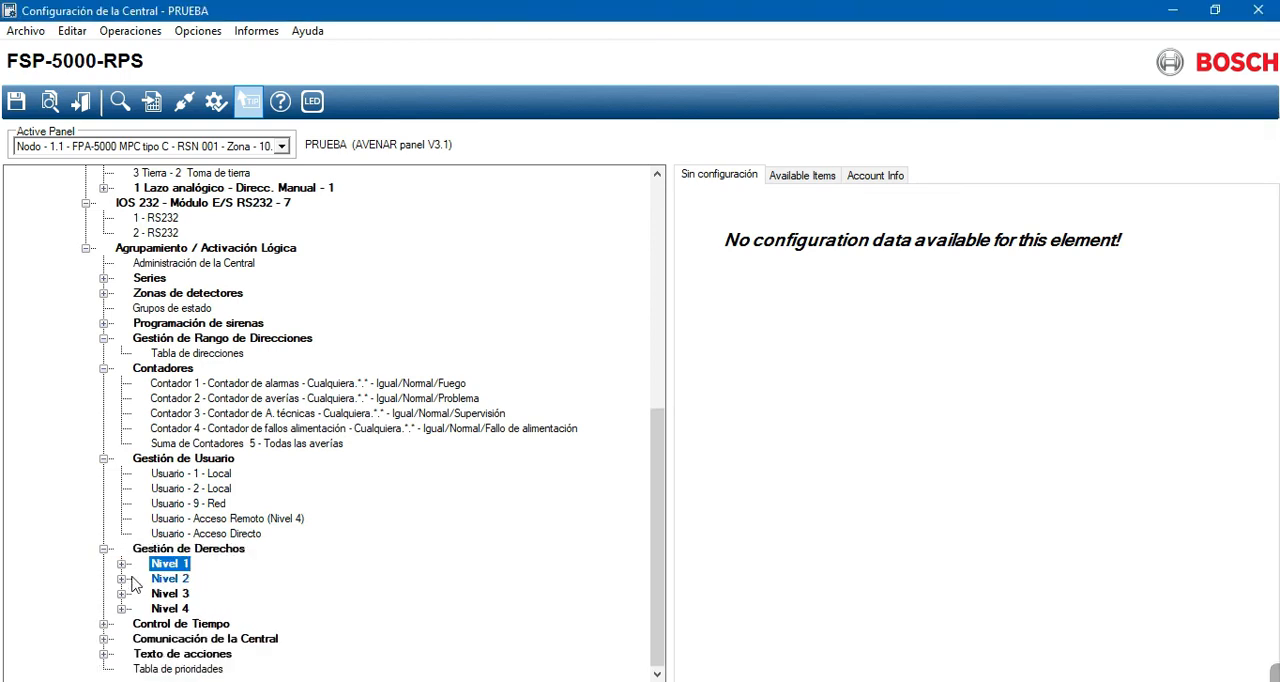
- Expand Control de Tiempo and Comunicación de la Central, and check the Conexión Directa settings
left_click(104, 623)
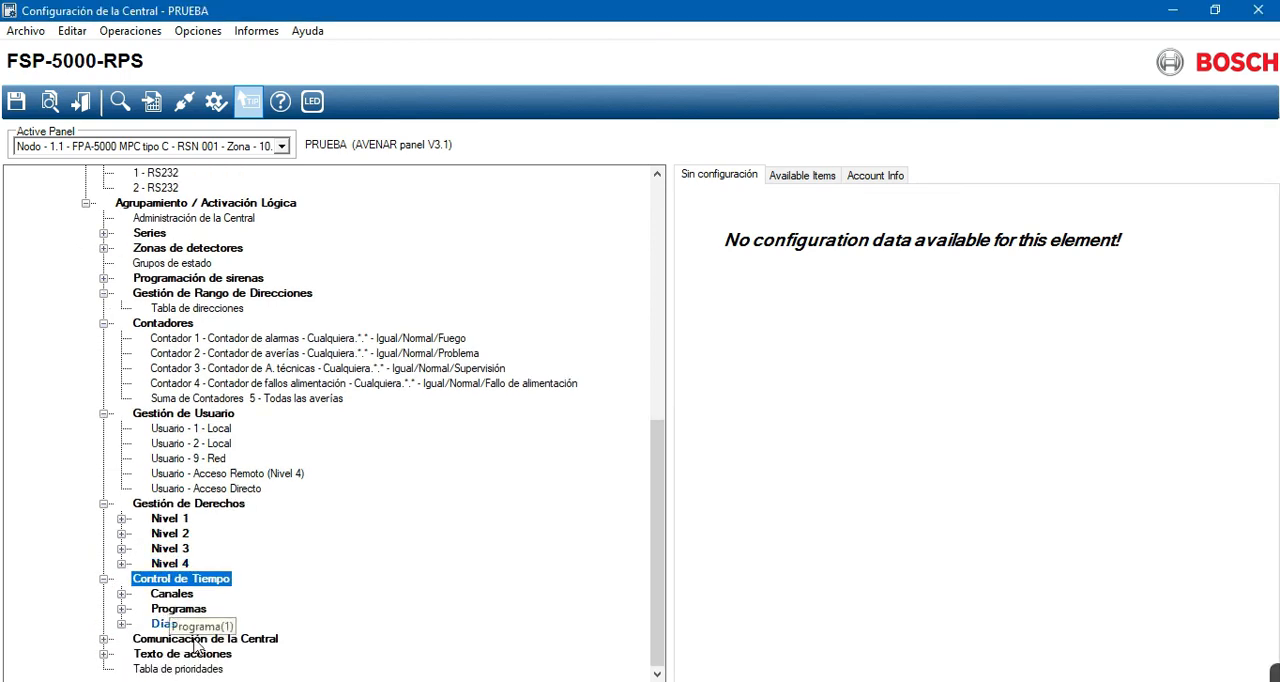
left_click(104, 641)
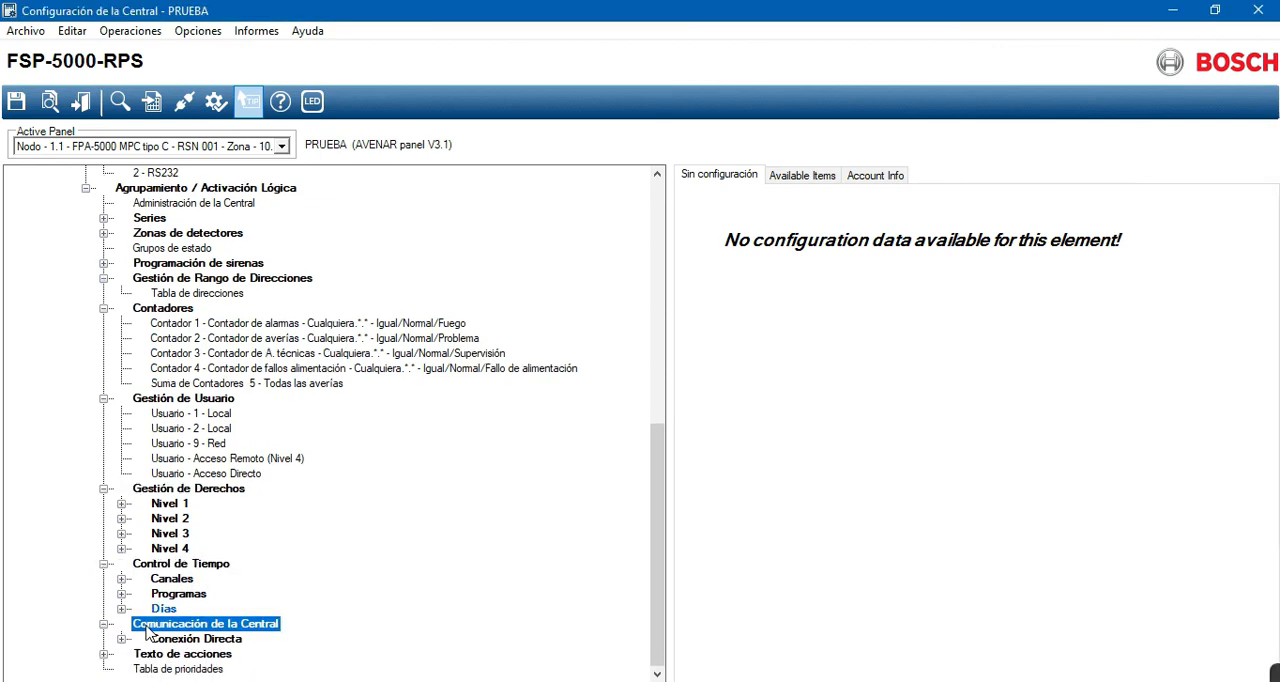
left_click(121, 639)
left_click(121, 639)
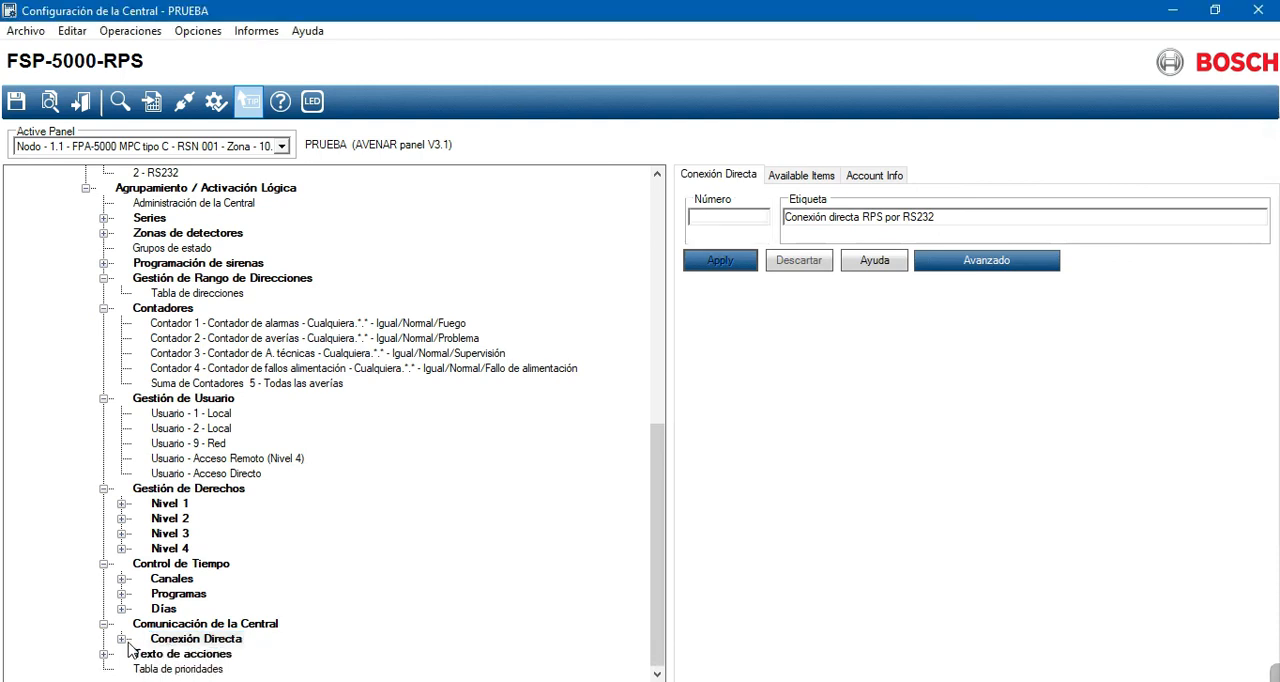
- Expand Texto de acciones and inspect the text fields for the Fuego and Temperatura events
left_click(105, 655)
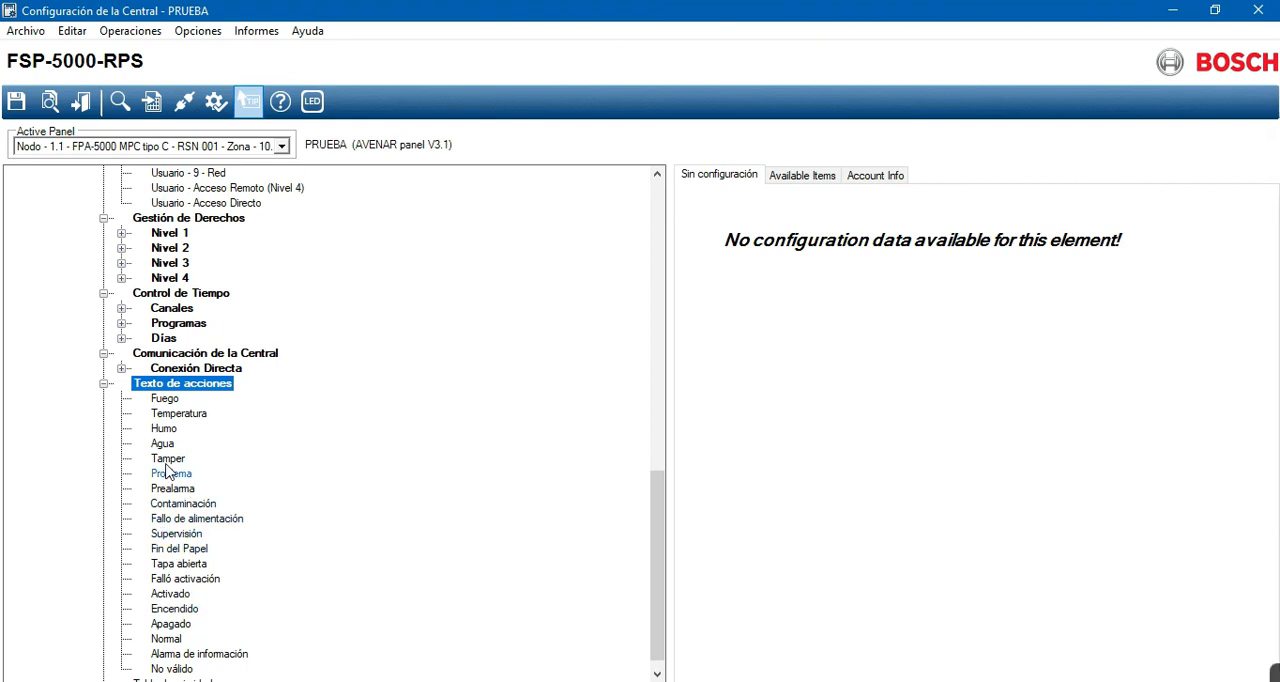
left_click(160, 401)
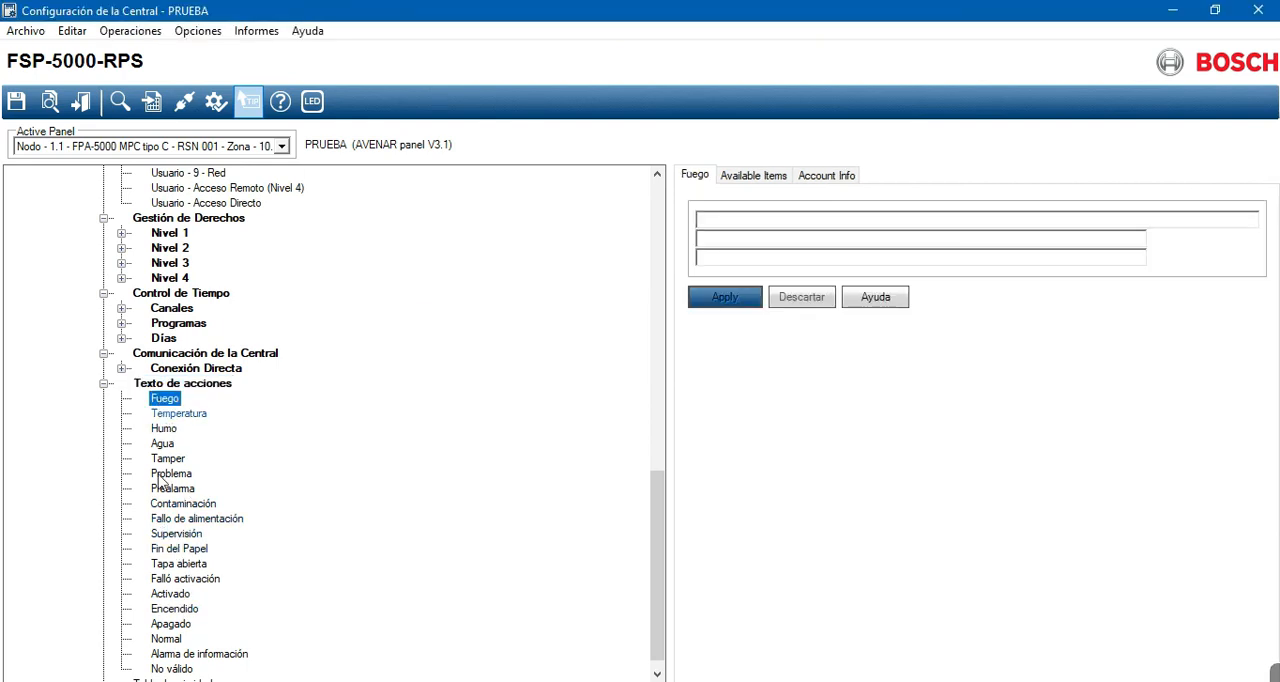
scroll(163, 582, "down", 1)
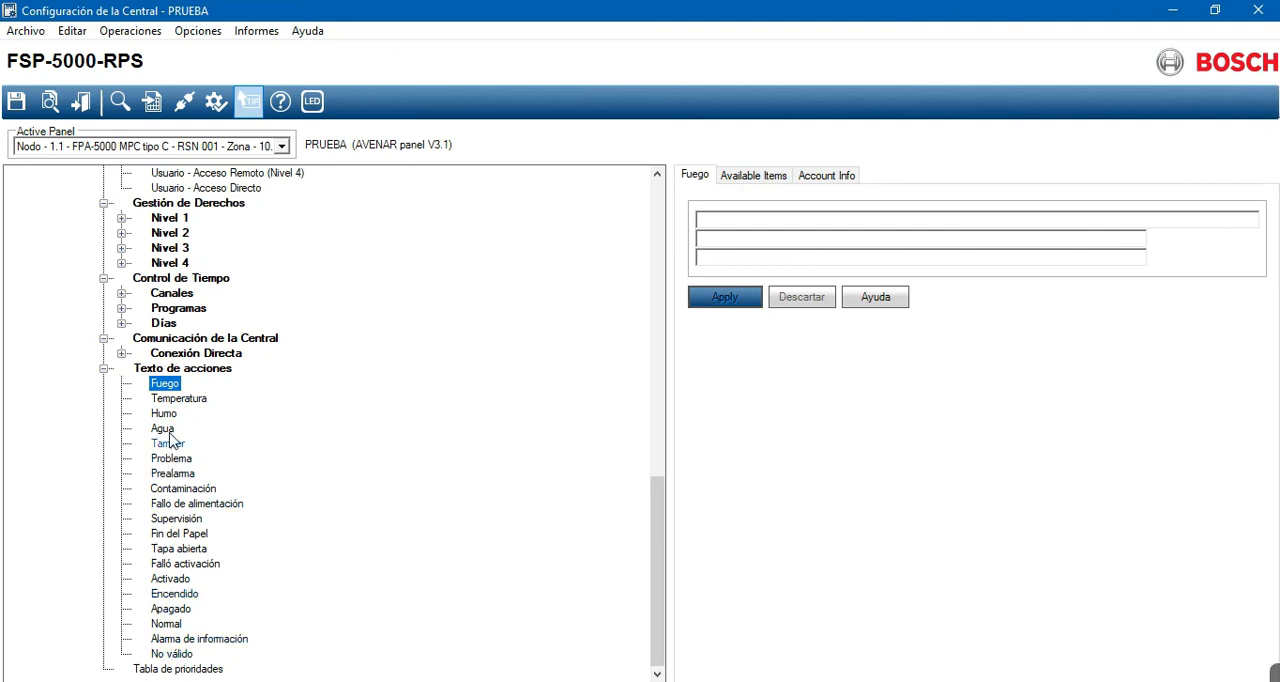
key("Down")
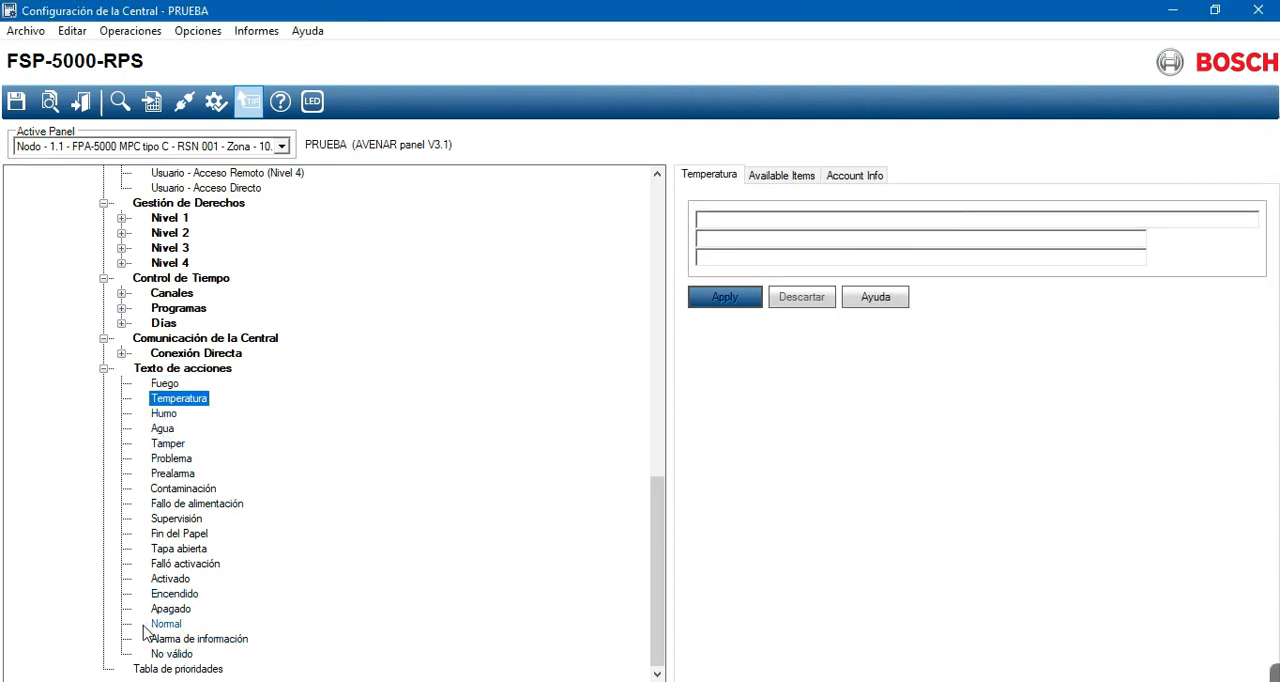
scroll(150, 610, "up", 20)
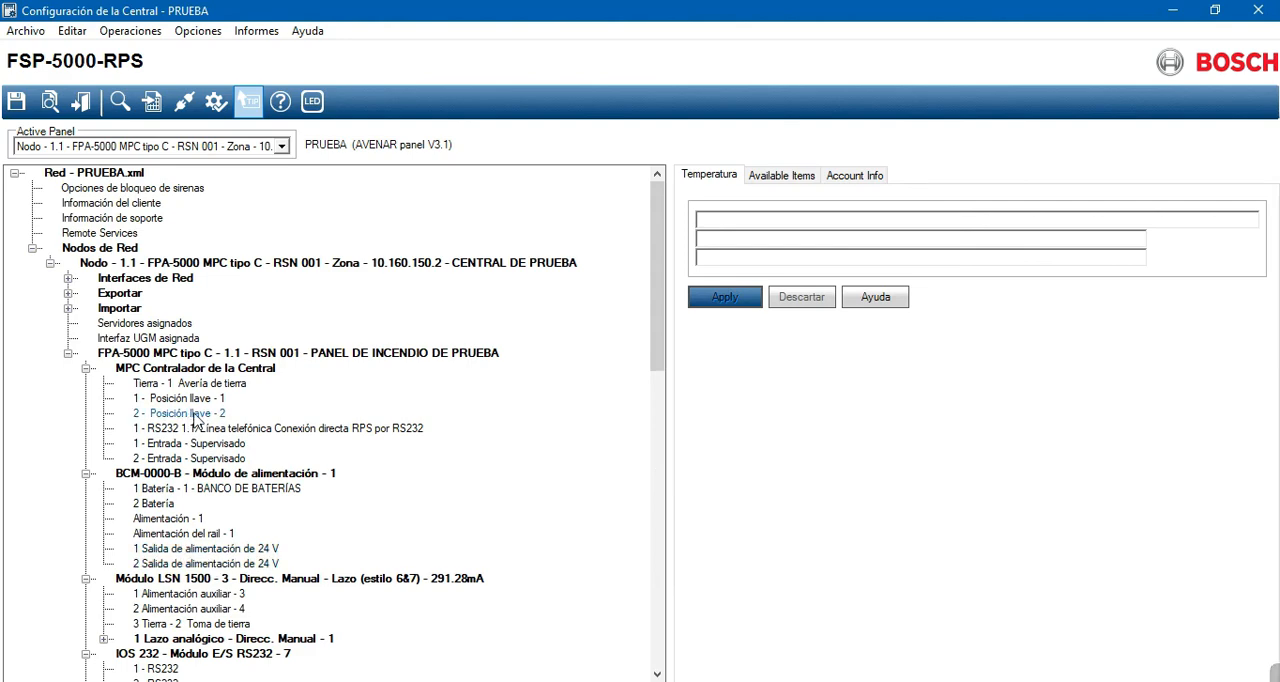
mouse_move(200, 418)
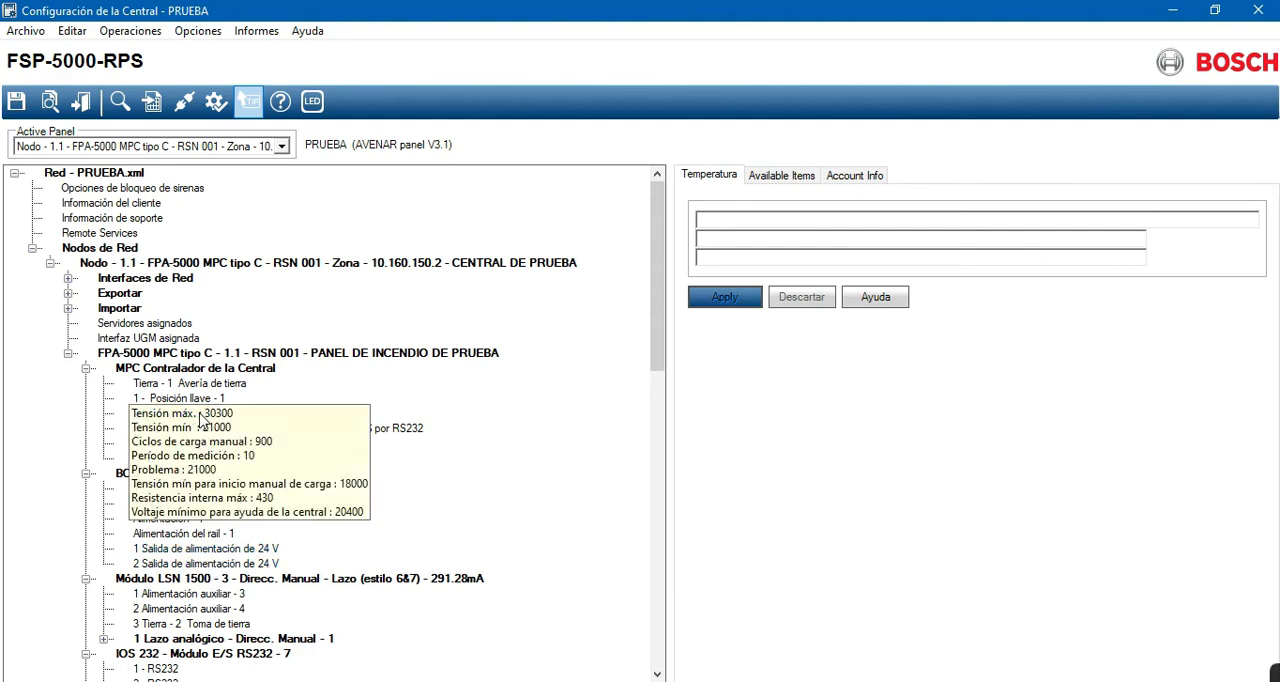
scroll(320, 580, "down", 20)
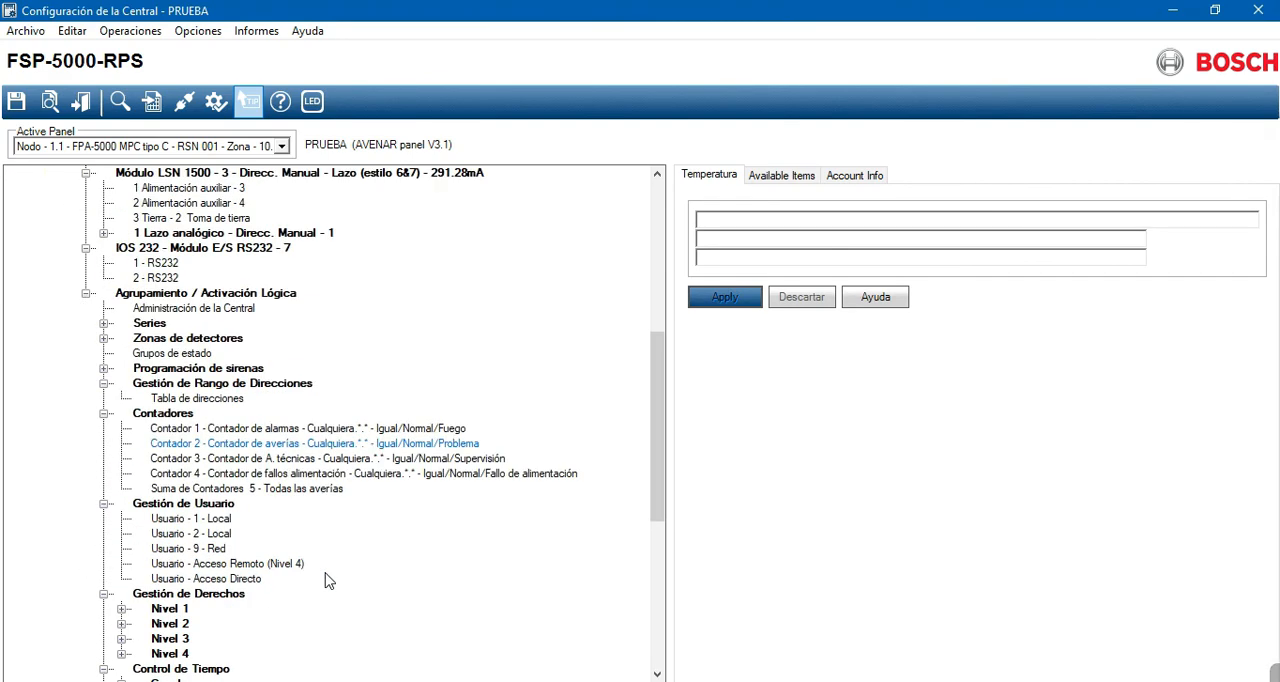
scroll(97, 603, "up", 20)
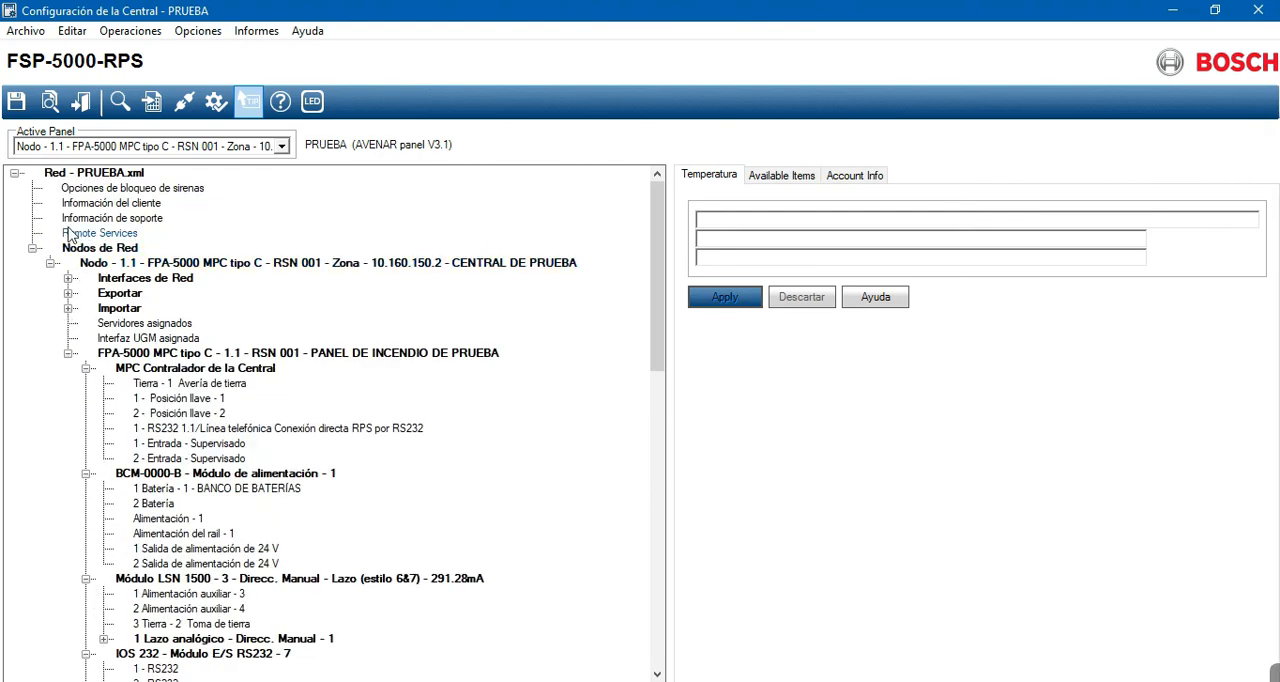
scroll(24, 425, "down", 9)
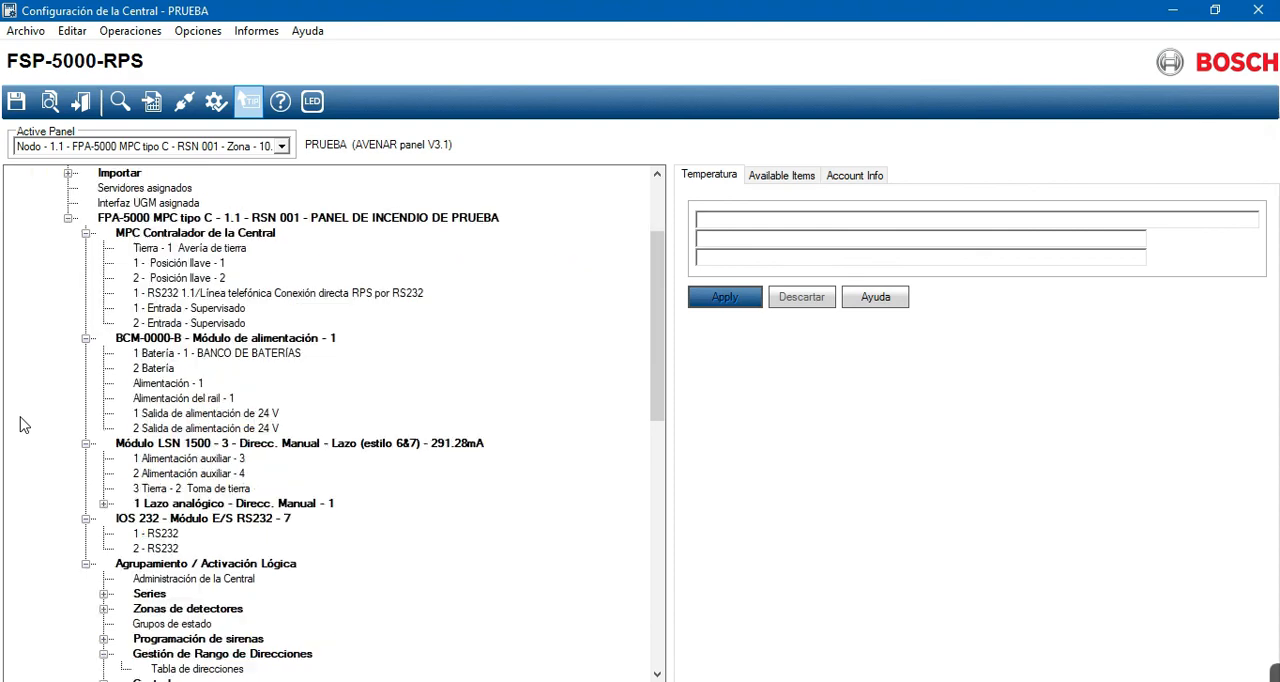
- Open all elements of the LSN 1500 module's analog loop and view its device chain from the beginning
scroll(24, 425, "up", 3)
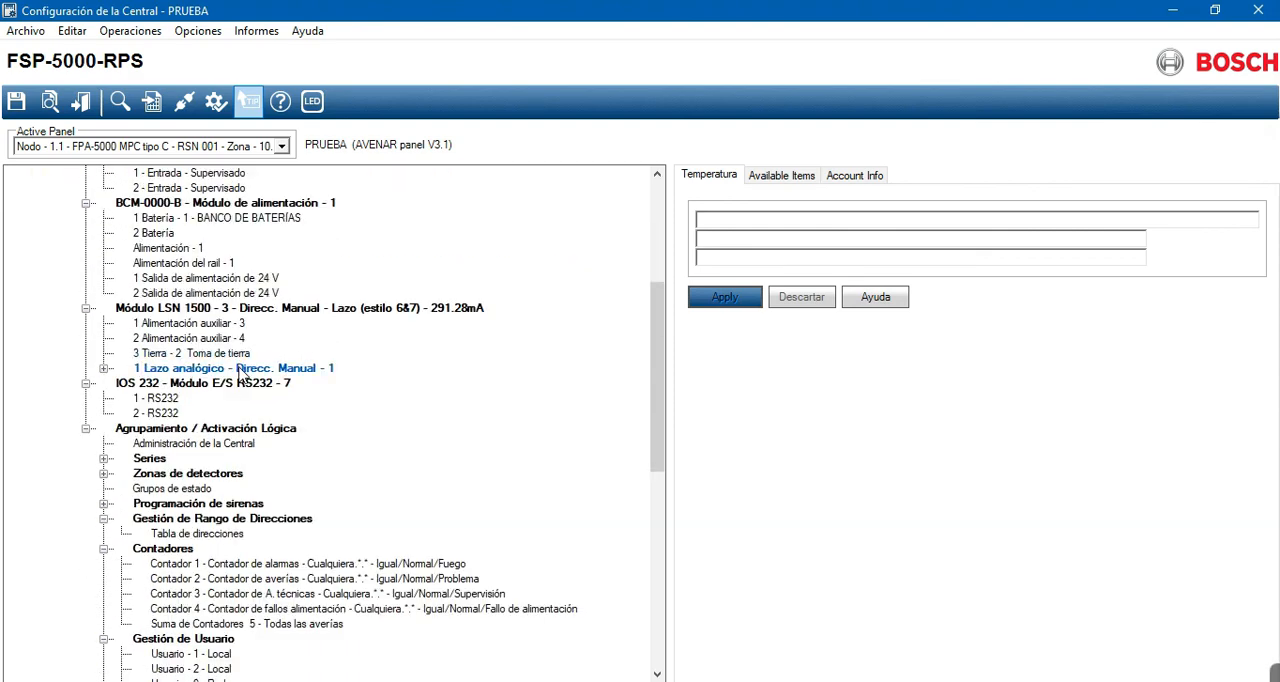
left_click(103, 369)
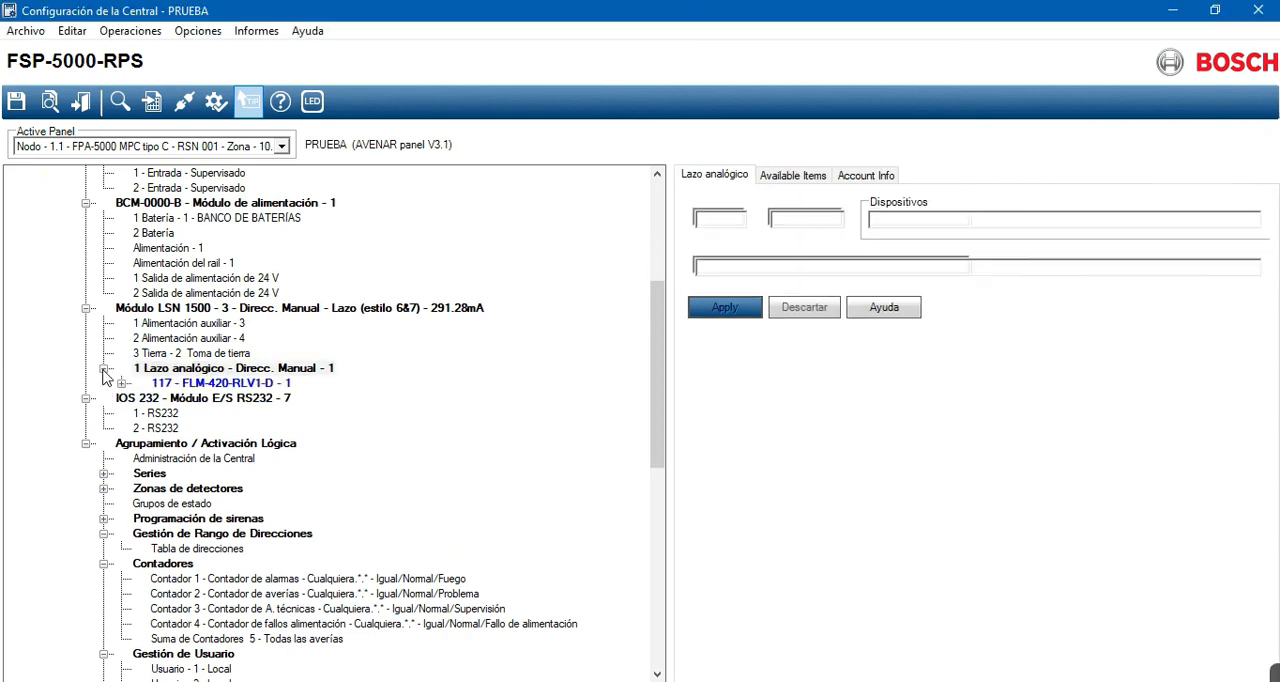
right_click(150, 375)
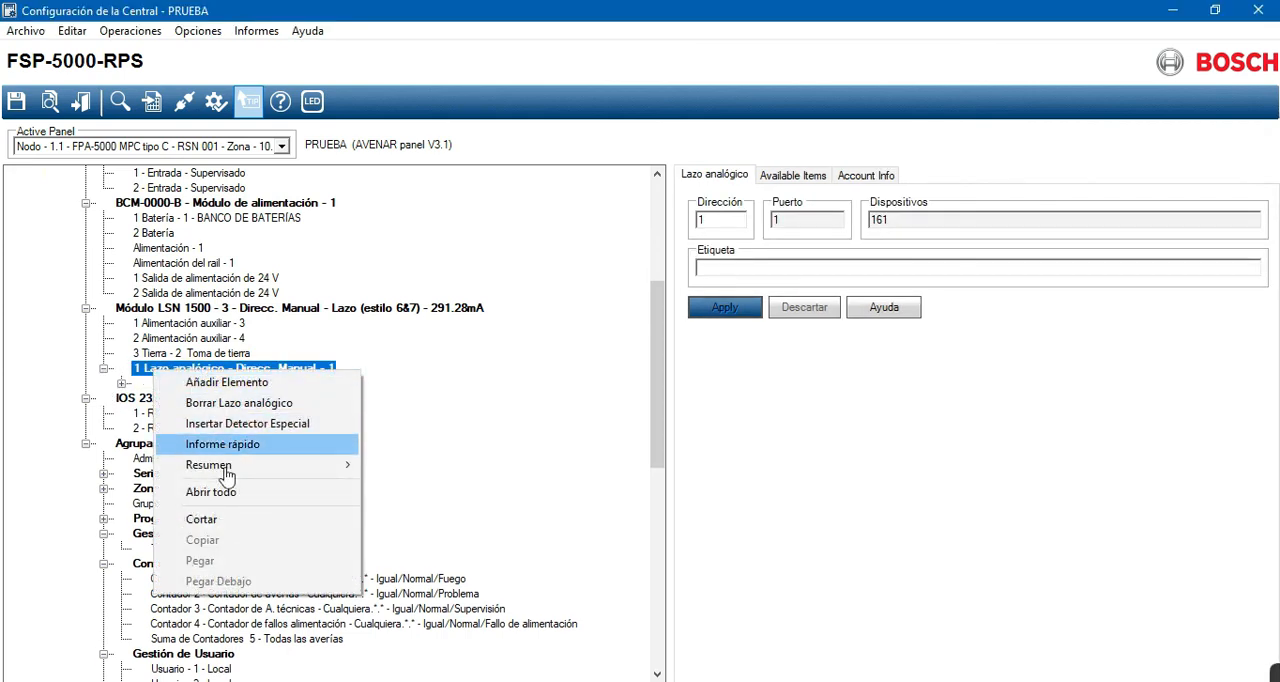
left_click(223, 492)
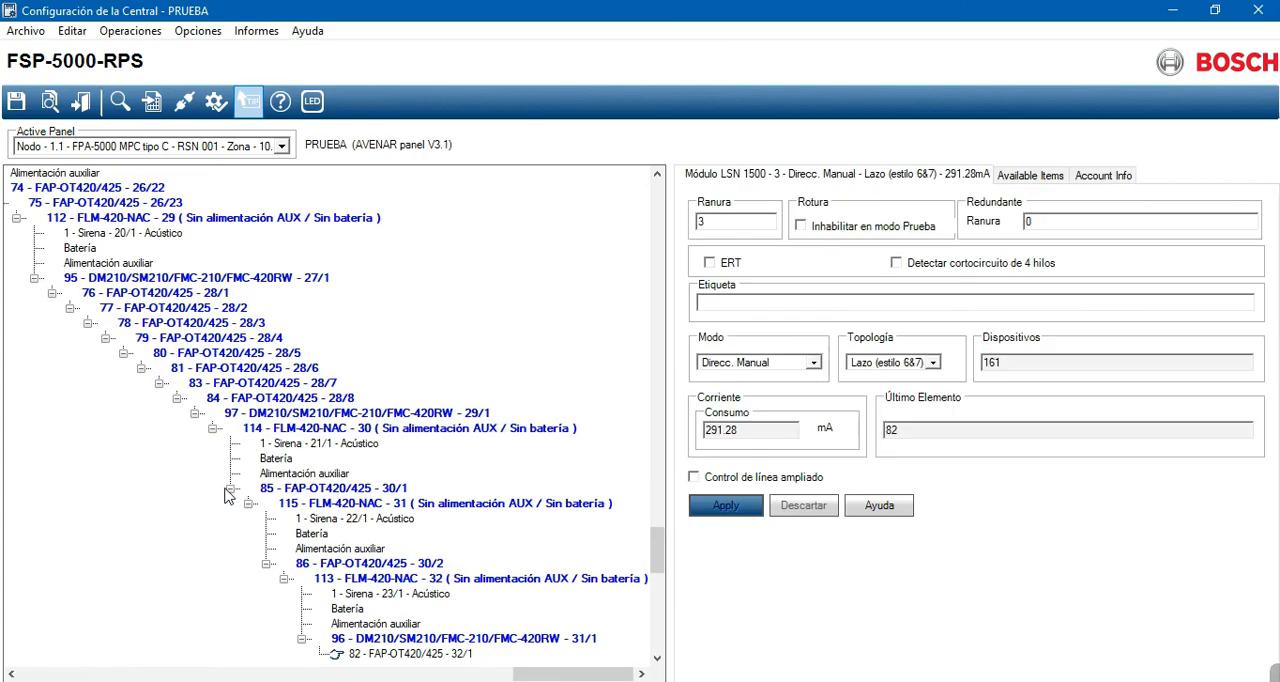
left_click_drag(527, 678, 77, 674)
left_click_drag(657, 558, 645, 240)
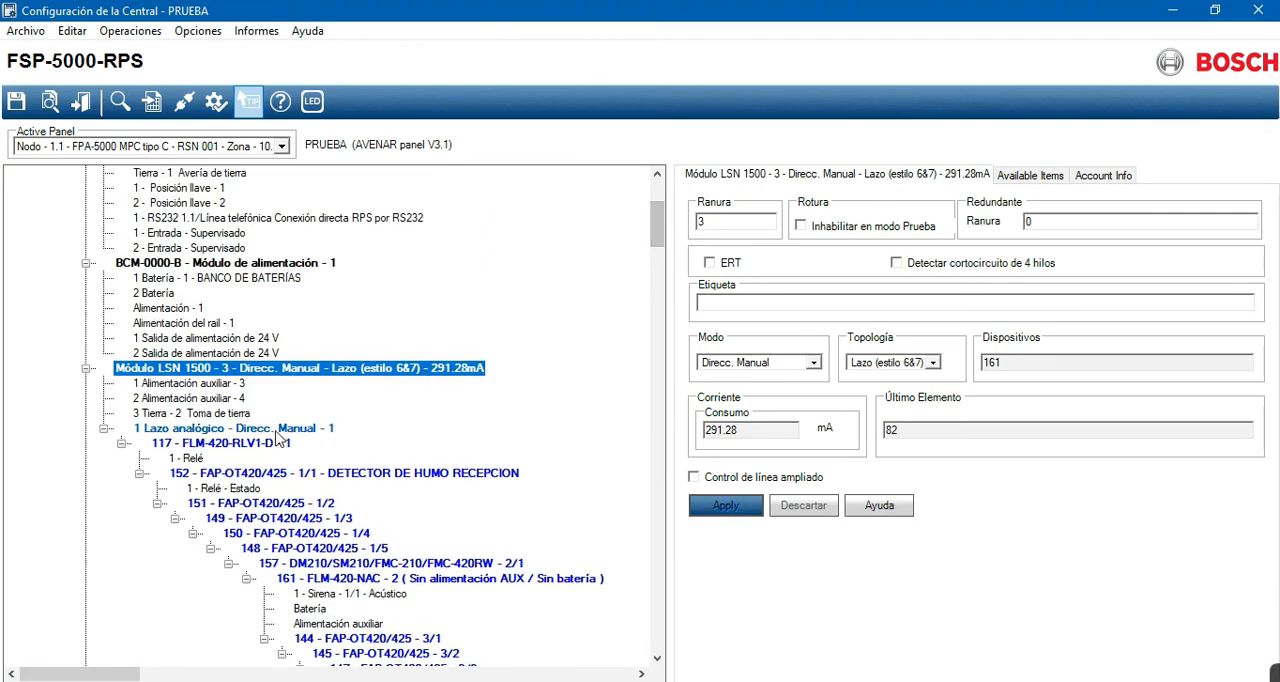